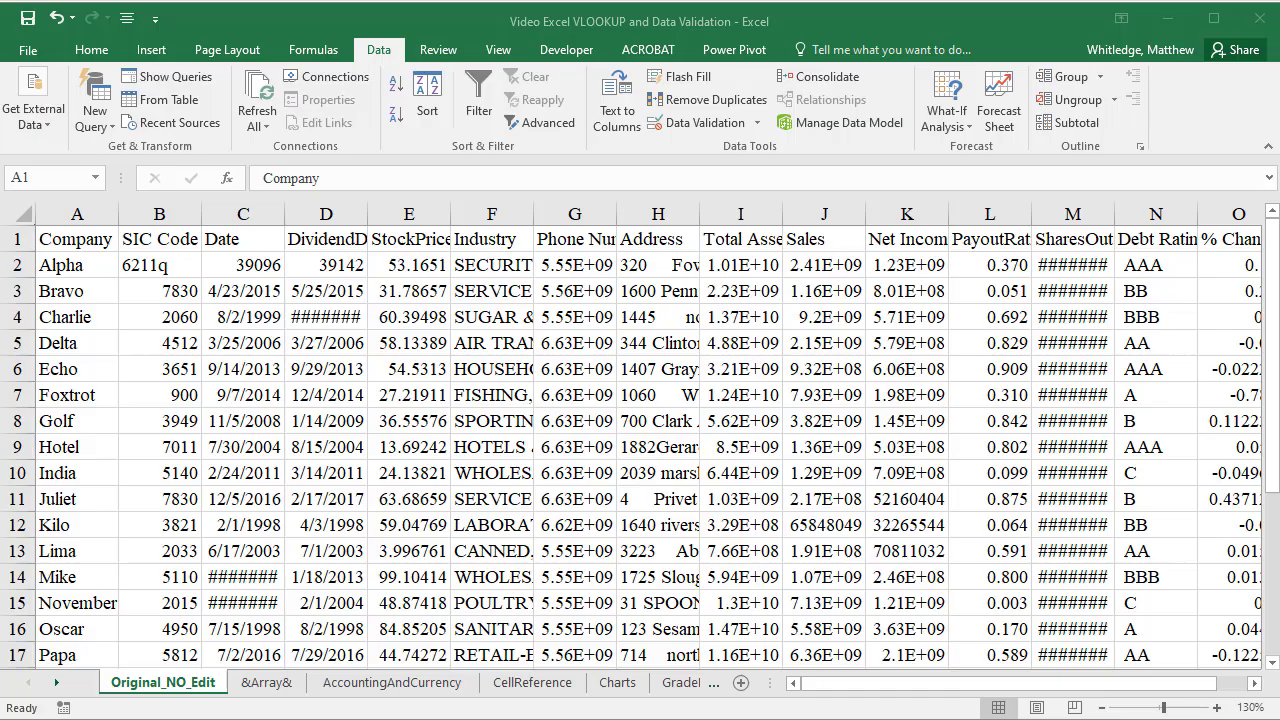
Copy the Original_NO_Edit sheet to the end of this workbook and rename the copy VLOOKUP
{"action": "left_click", "coordinate": [189, 690]}
{"action": "right_click", "coordinate": [191, 690]}
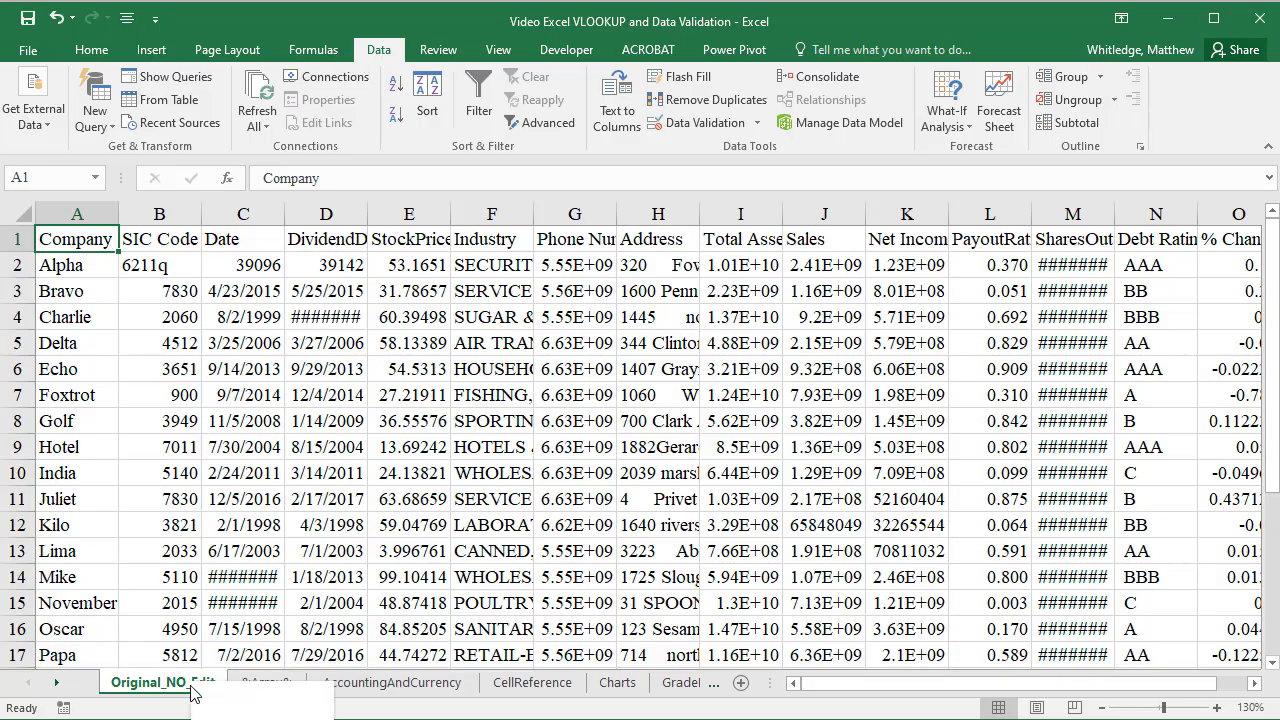
{"action": "left_click", "coordinate": [262, 719]}
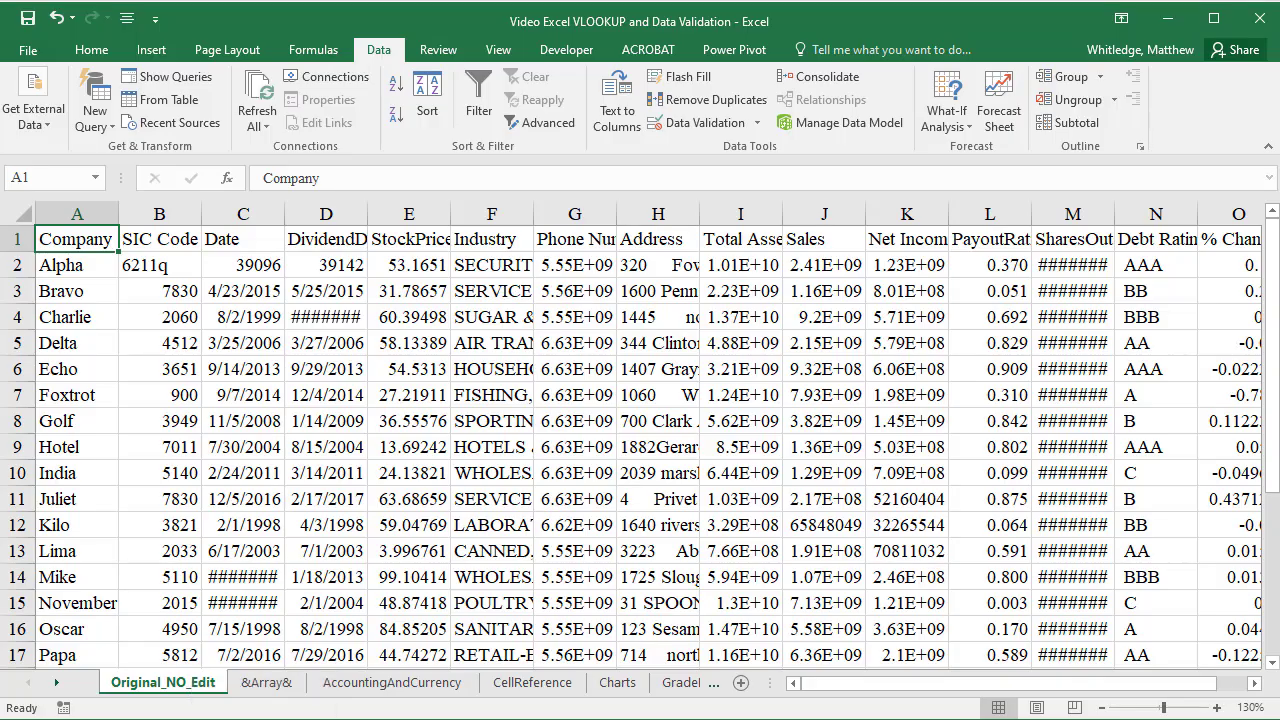
{"action": "left_click_drag", "start_coordinate": [278, 632], "coordinate": [434, 254]}
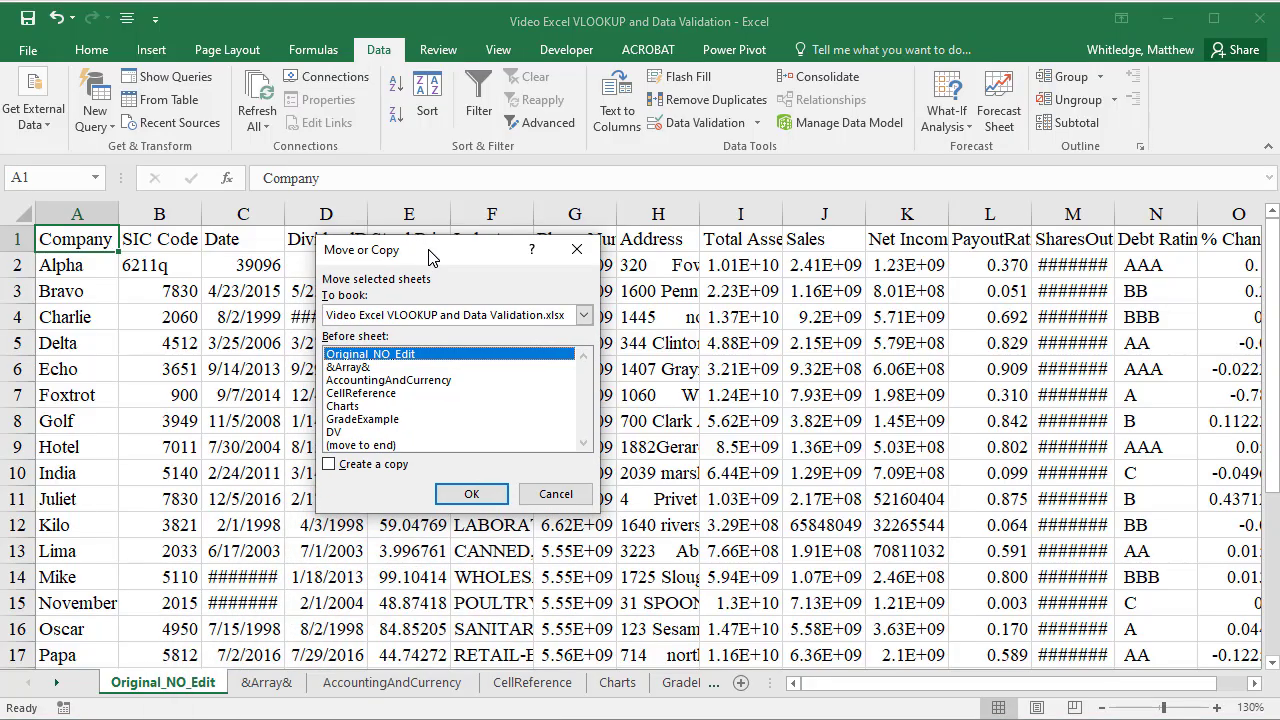
{"action": "left_click", "coordinate": [352, 466]}
{"action": "left_click", "coordinate": [360, 444]}
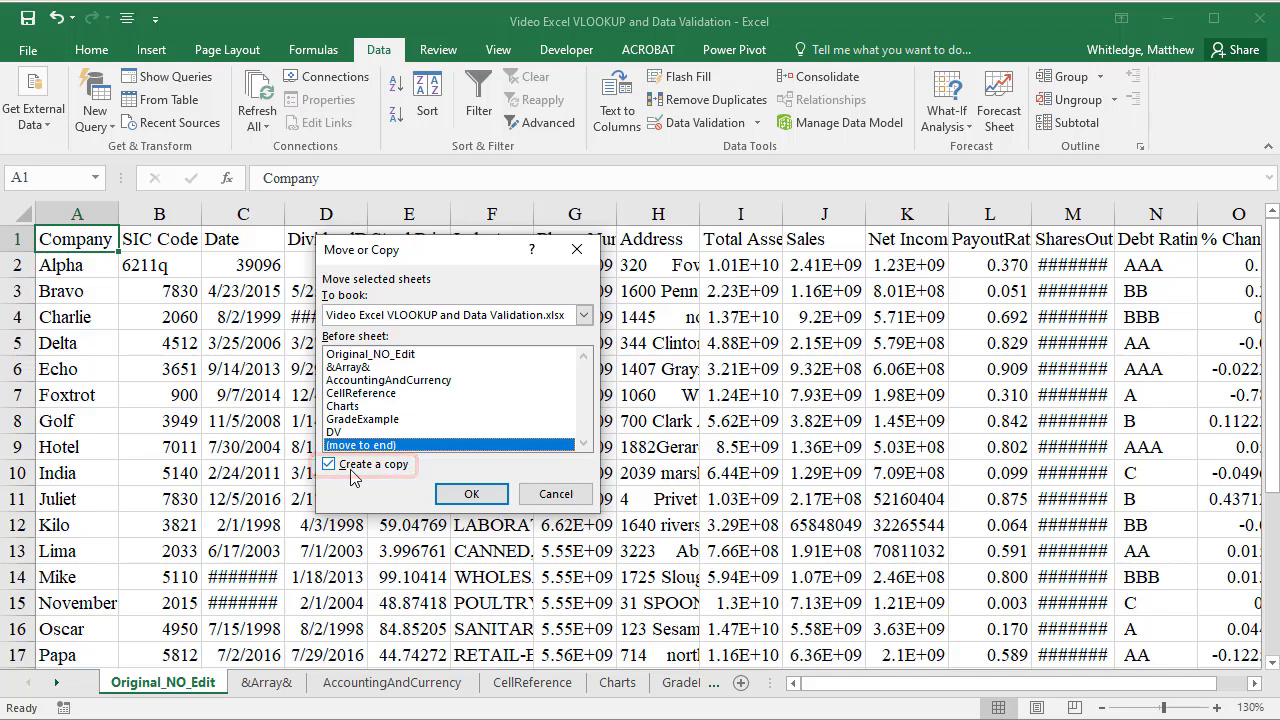
{"action": "left_click", "coordinate": [457, 490]}
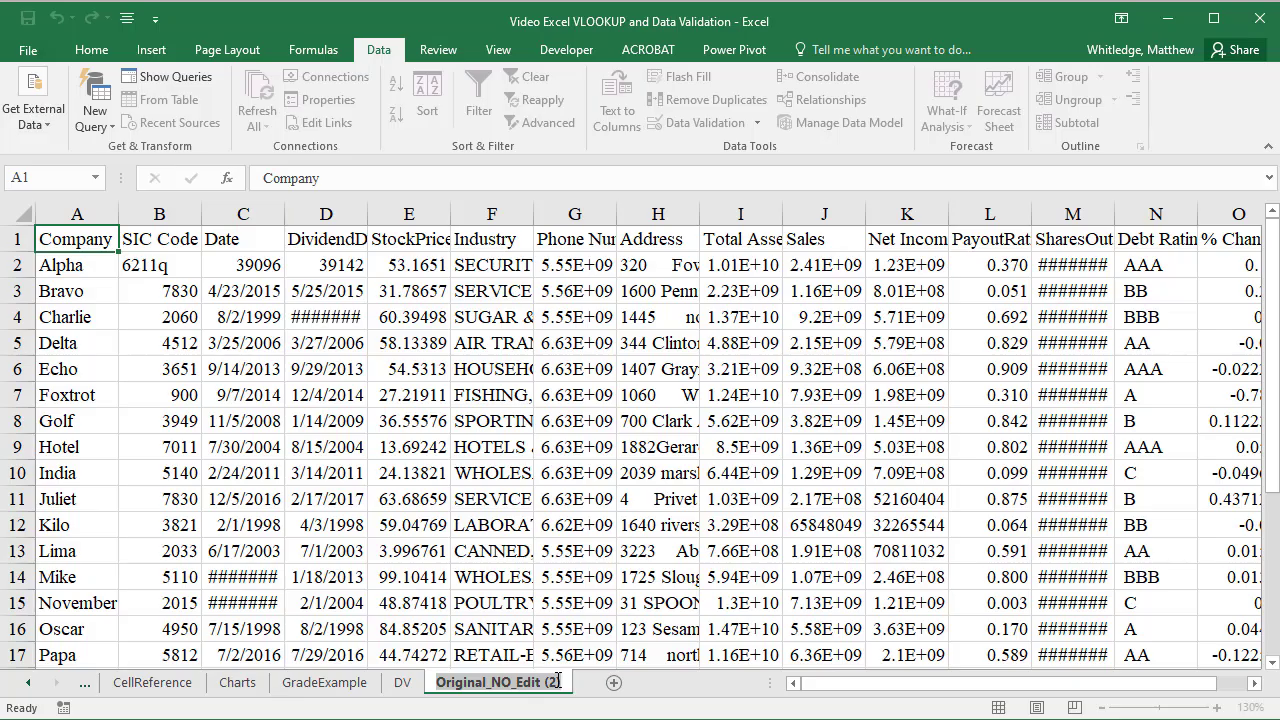
{"action": "type", "text": "VLOOKUP"}
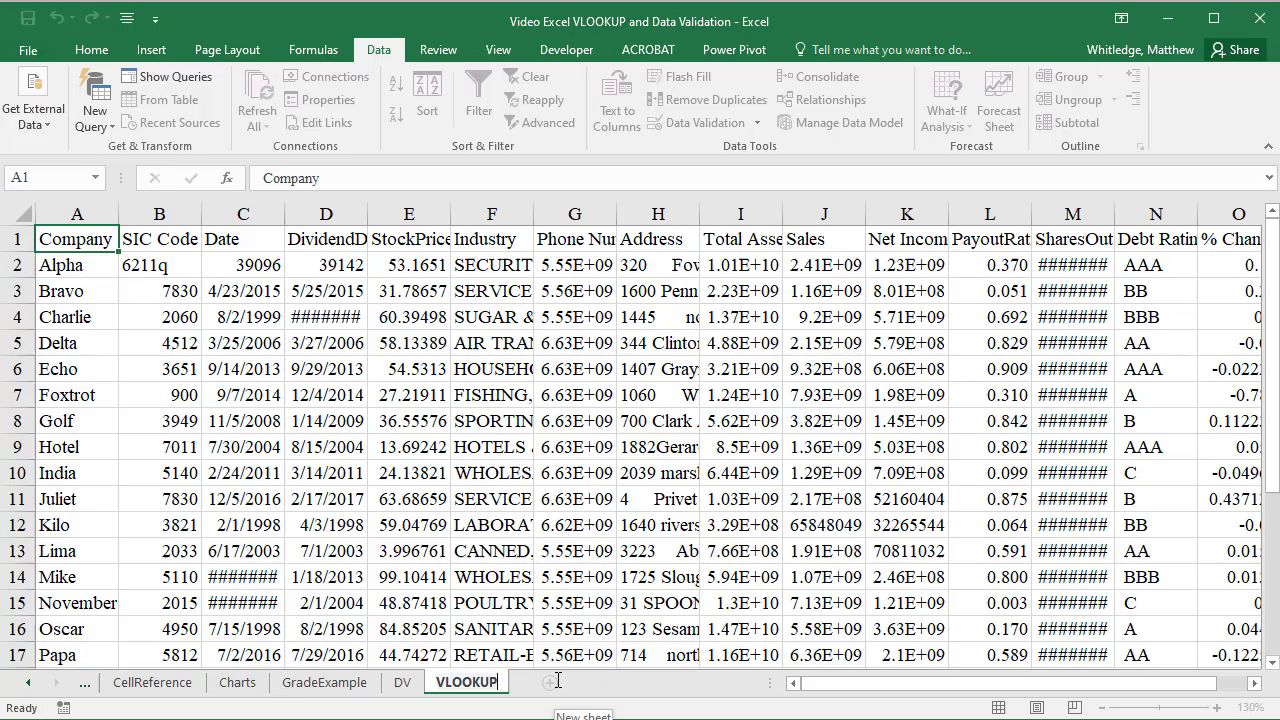
{"action": "key", "text": "Return"}
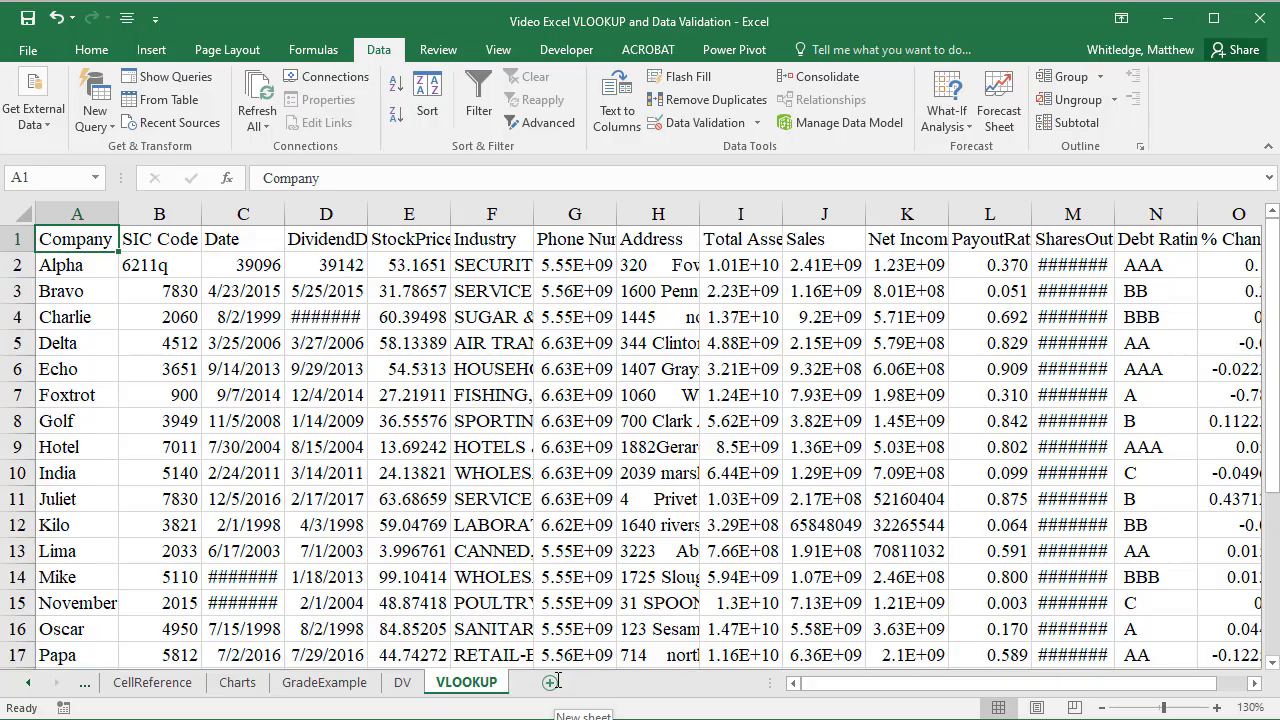
Enter the labels Company, Column and VLOOKUP in cells A30 to A32, below the data table
{"action": "key", "text": "Down"}
{"action": "key", "text": "Down"}
{"action": "key", "text": "Down"}
{"action": "key", "text": "Down"}
{"action": "key", "text": "Down"}
{"action": "key", "text": "Down"}
{"action": "key", "text": "Down"}
{"action": "key", "text": "Down"}
{"action": "key", "text": "Down"}
{"action": "key", "text": "Down"}
{"action": "key", "text": "Down"}
{"action": "key", "text": "Down"}
{"action": "key", "text": "Down"}
{"action": "key", "text": "Down"}
{"action": "key", "text": "Down"}
{"action": "key", "text": "Down"}
{"action": "key", "text": "Down"}
{"action": "key", "text": "Down"}
{"action": "key", "text": "Down"}
{"action": "key", "text": "Down"}
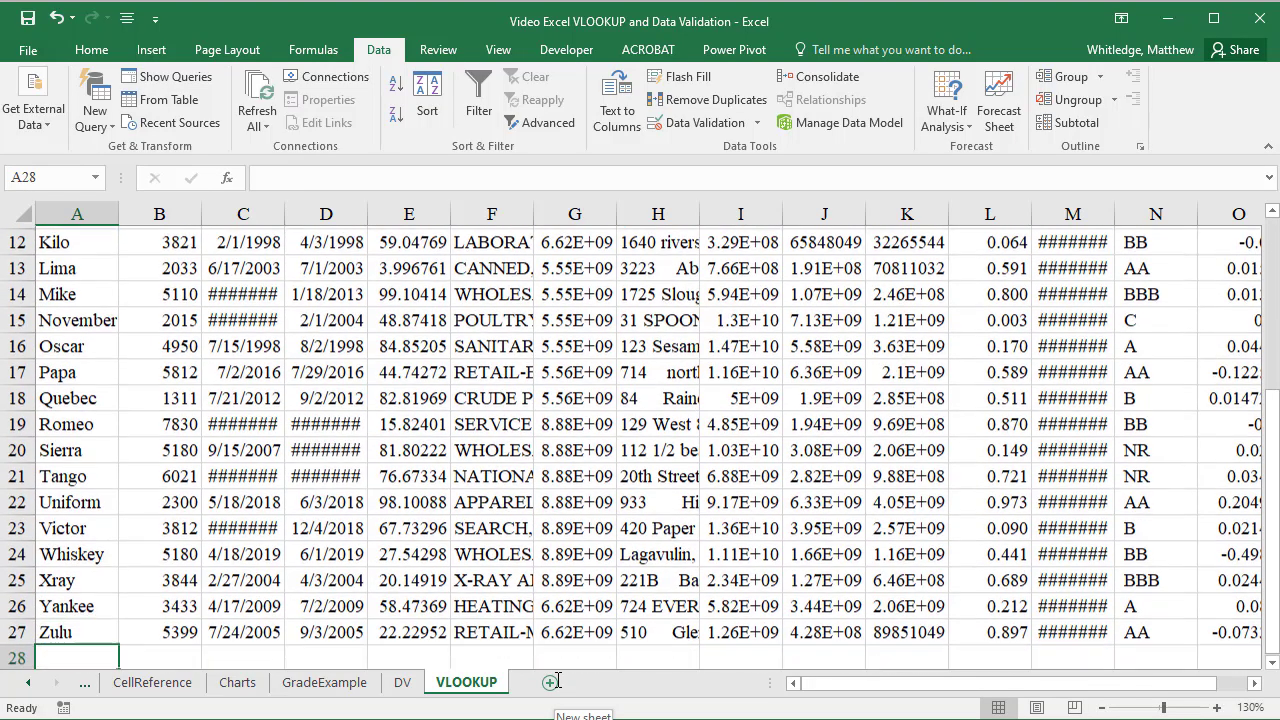
{"action": "key", "text": "Down"}
{"action": "key", "text": "Down"}
{"action": "key", "text": "Down"}
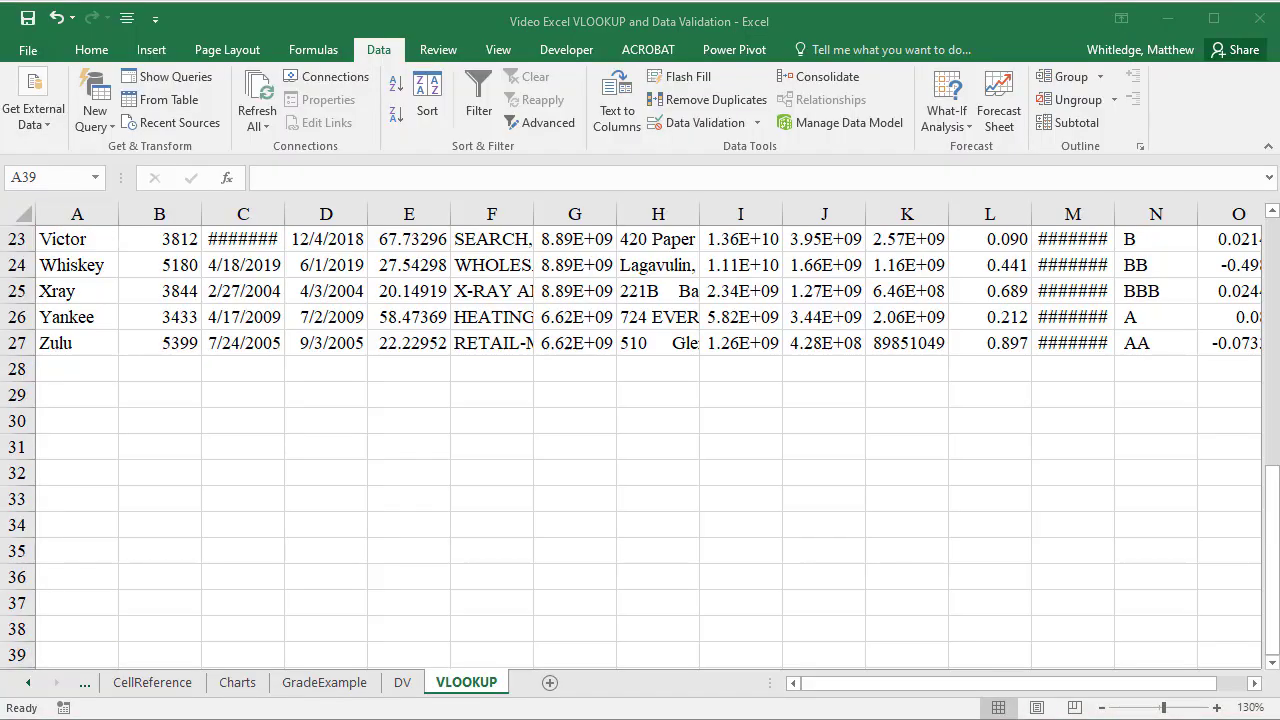
{"action": "left_click", "coordinate": [70, 550]}
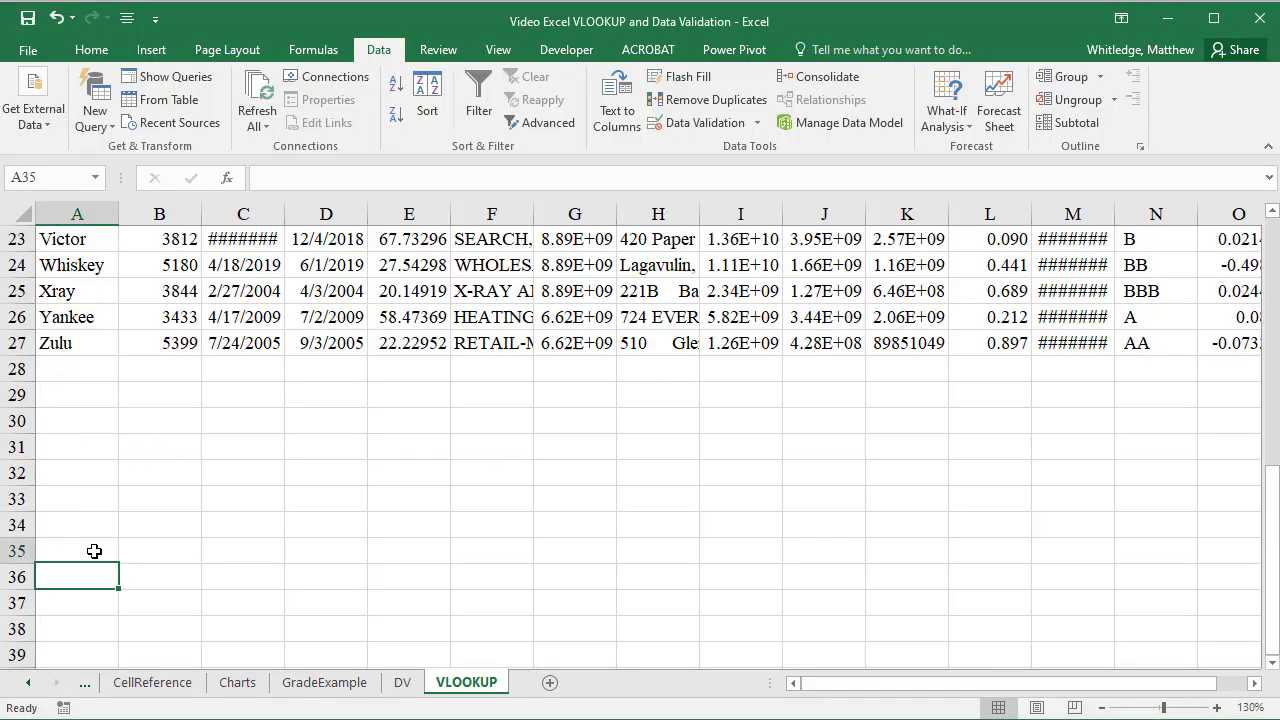
{"action": "left_click", "coordinate": [75, 424]}
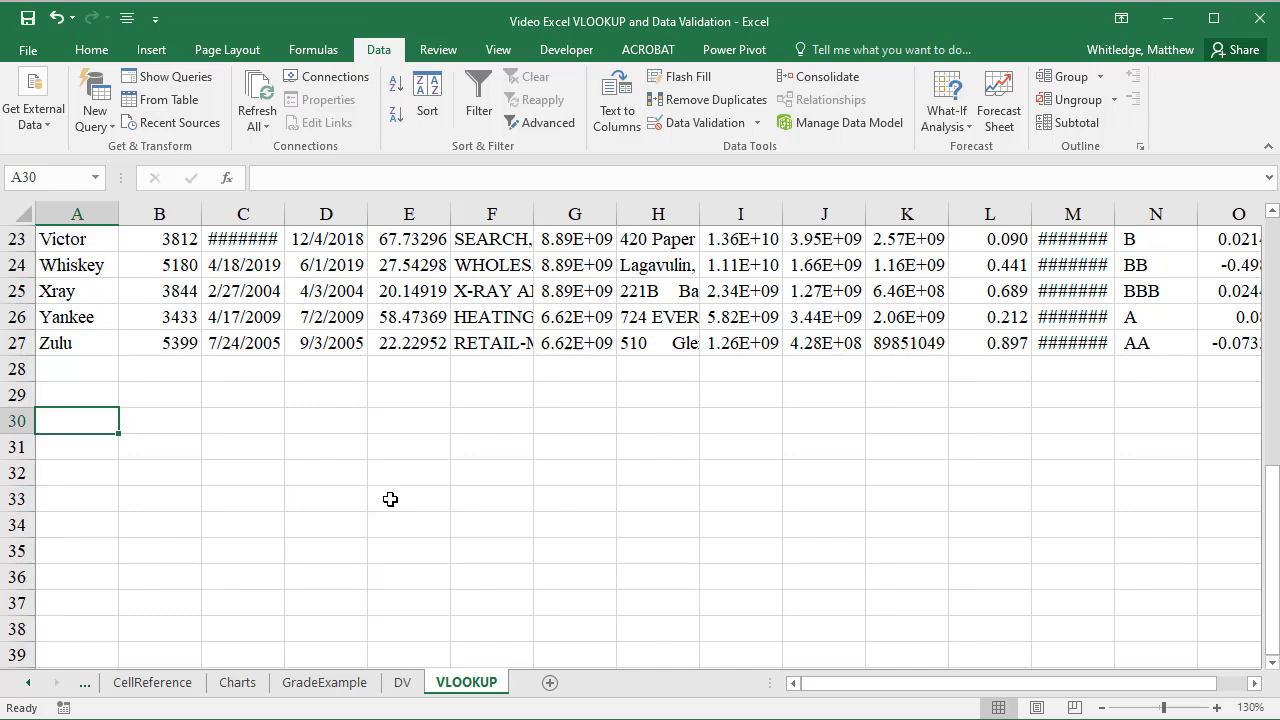
{"action": "type", "text": "Company"}
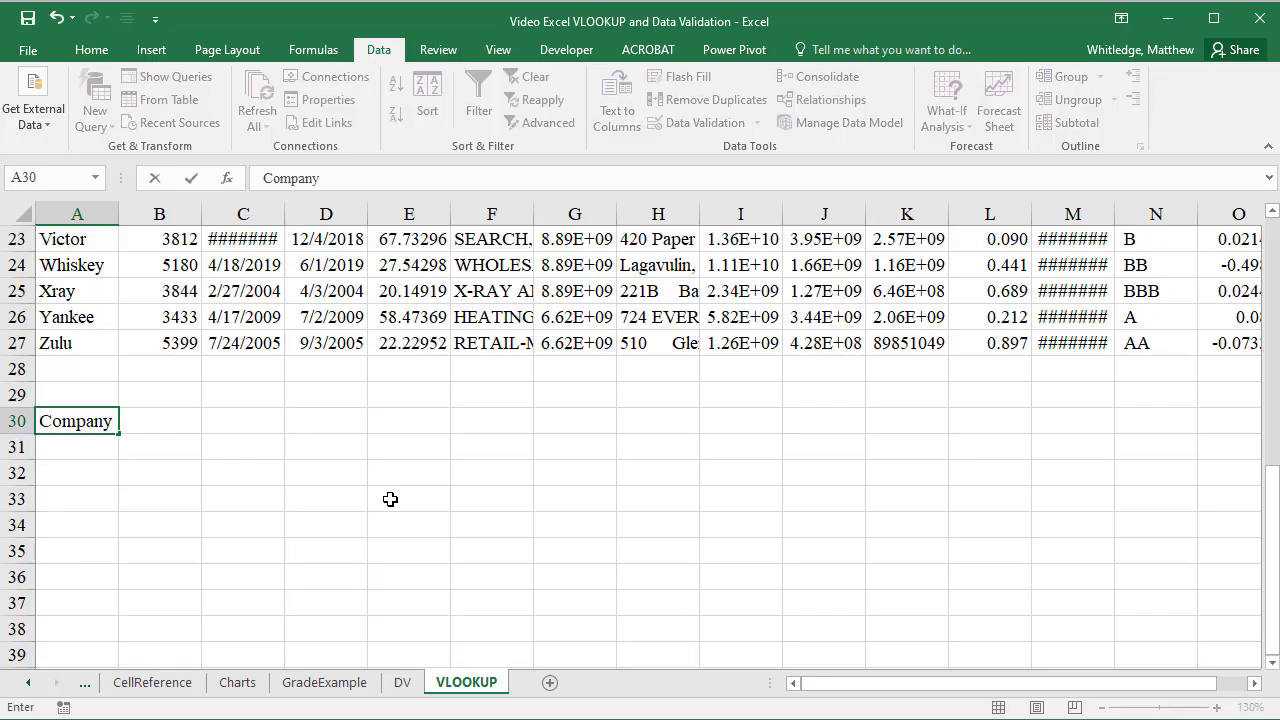
{"action": "key", "text": "Return"}
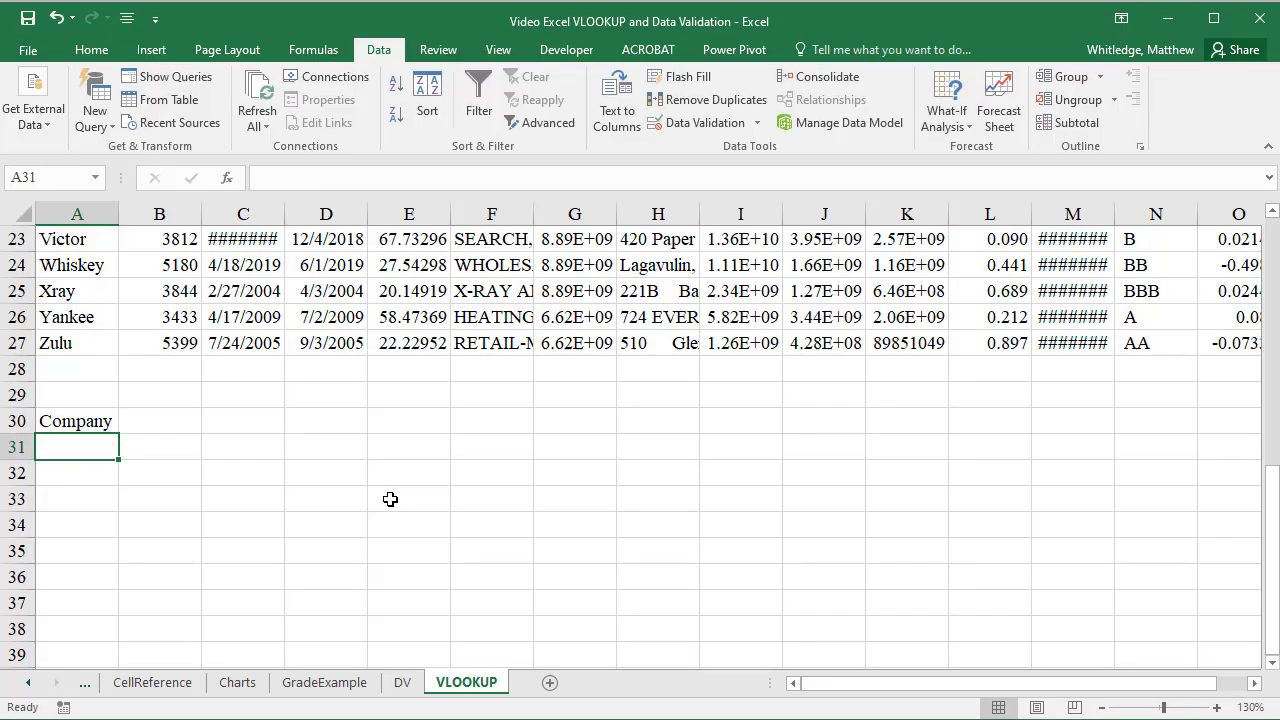
{"action": "type", "text": "Column"}
{"action": "key", "text": "Return"}
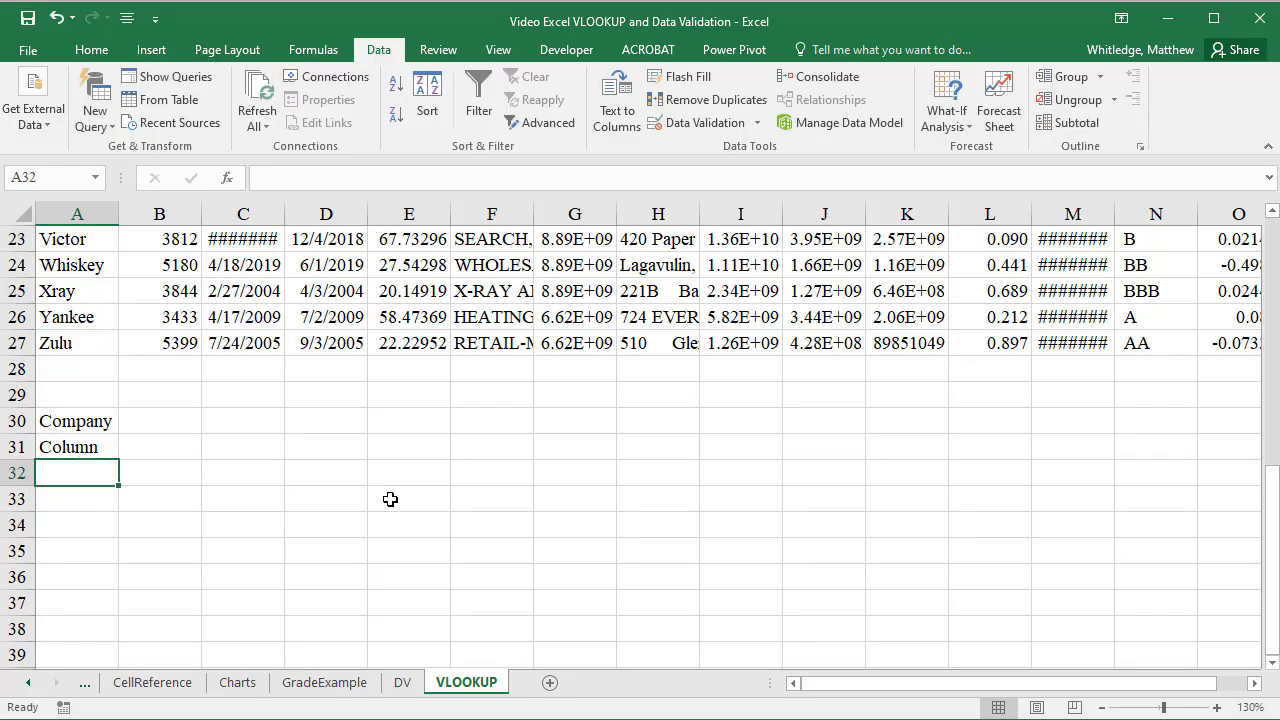
{"action": "type", "text": "VLOOKUP"}
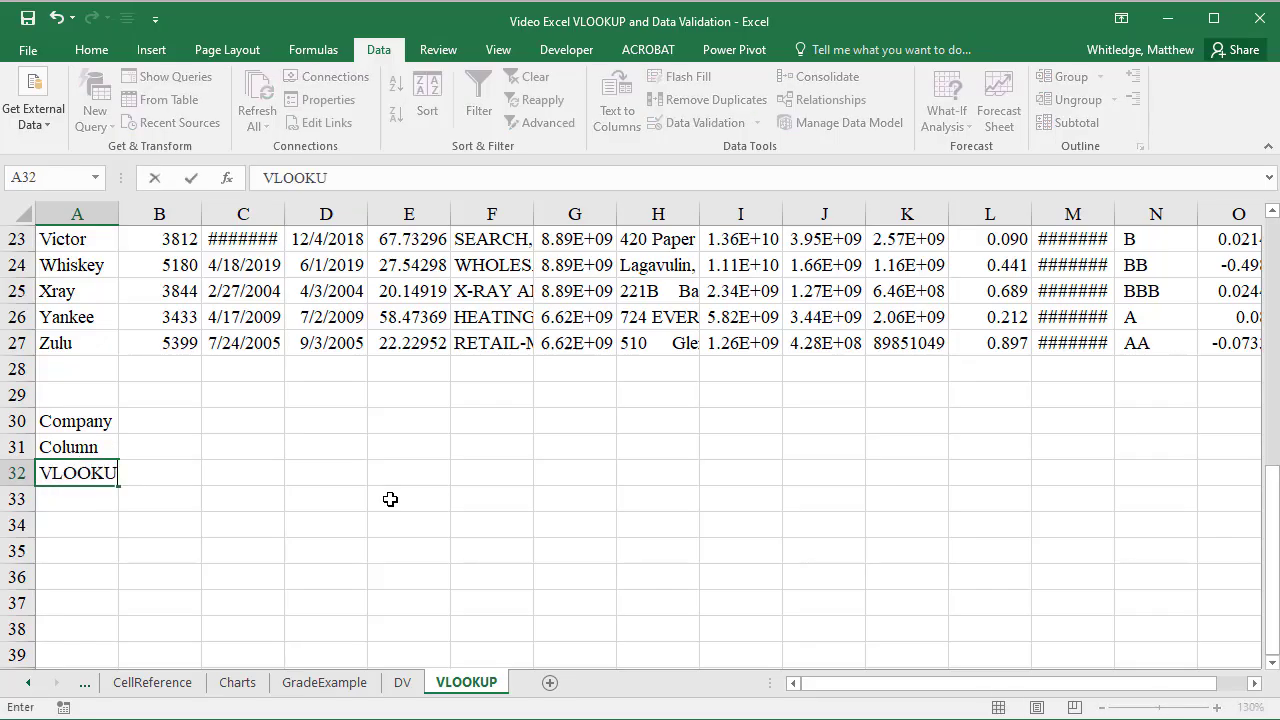
{"action": "key", "text": "Return"}
AutoFit the width of column A to the labels in A30:A32
{"action": "key", "text": "Up"}
{"action": "key", "text": "shift+Up"}
{"action": "key", "text": "shift+Up"}
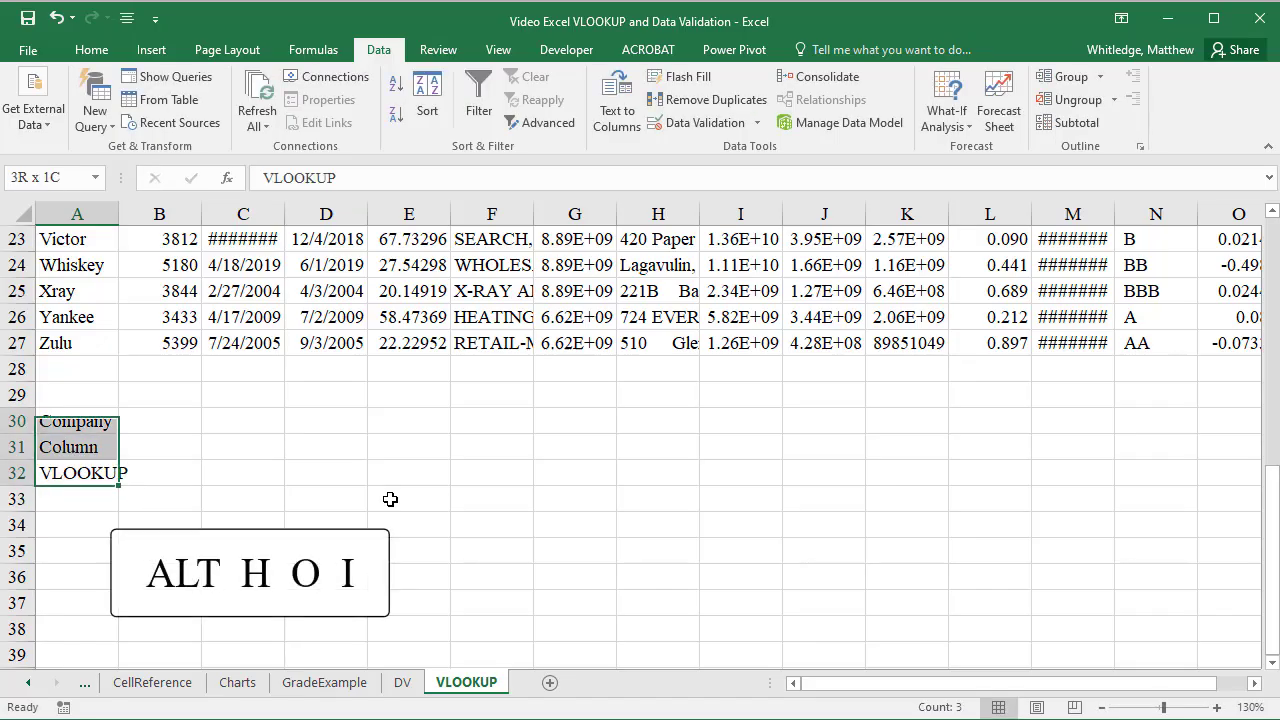
{"action": "key", "text": "alt+h"}
{"action": "key", "text": "o"}
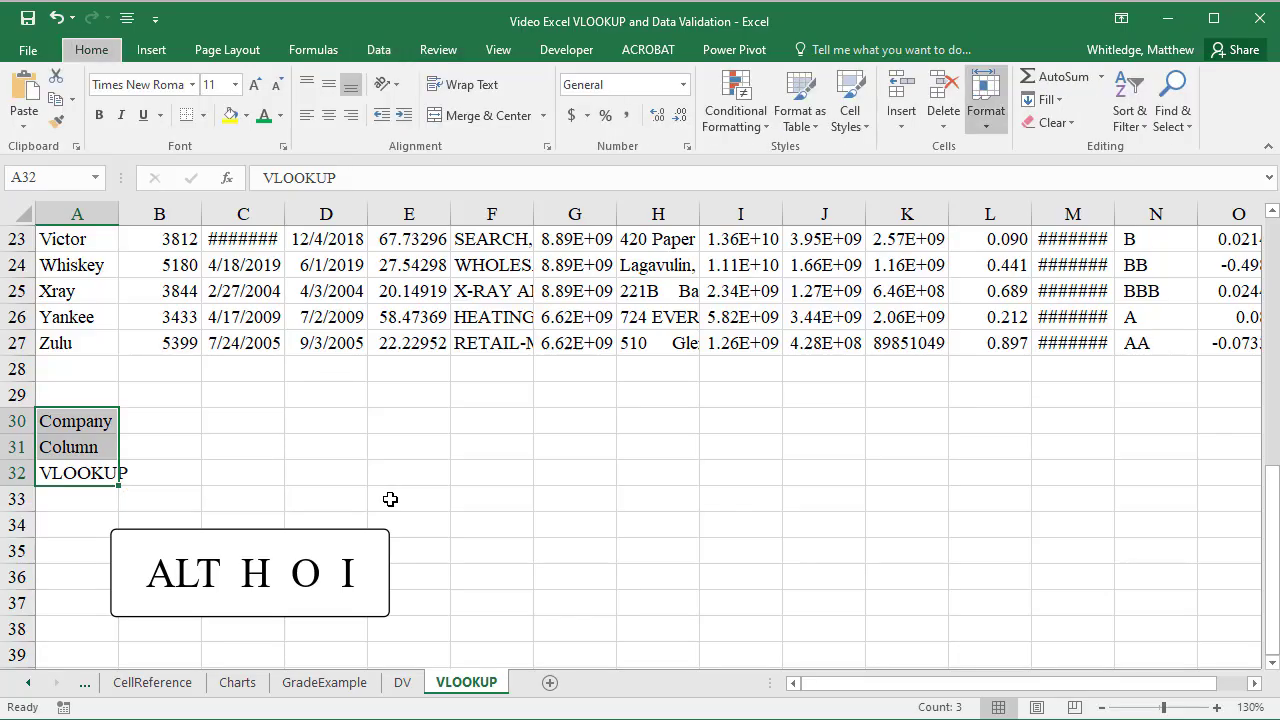
{"action": "key", "text": "i"}
Enter Yankee as the company in B30 and 2 as the column number in B31
{"action": "key", "text": "Right"}
{"action": "key", "text": "Up"}
{"action": "key", "text": "Up"}
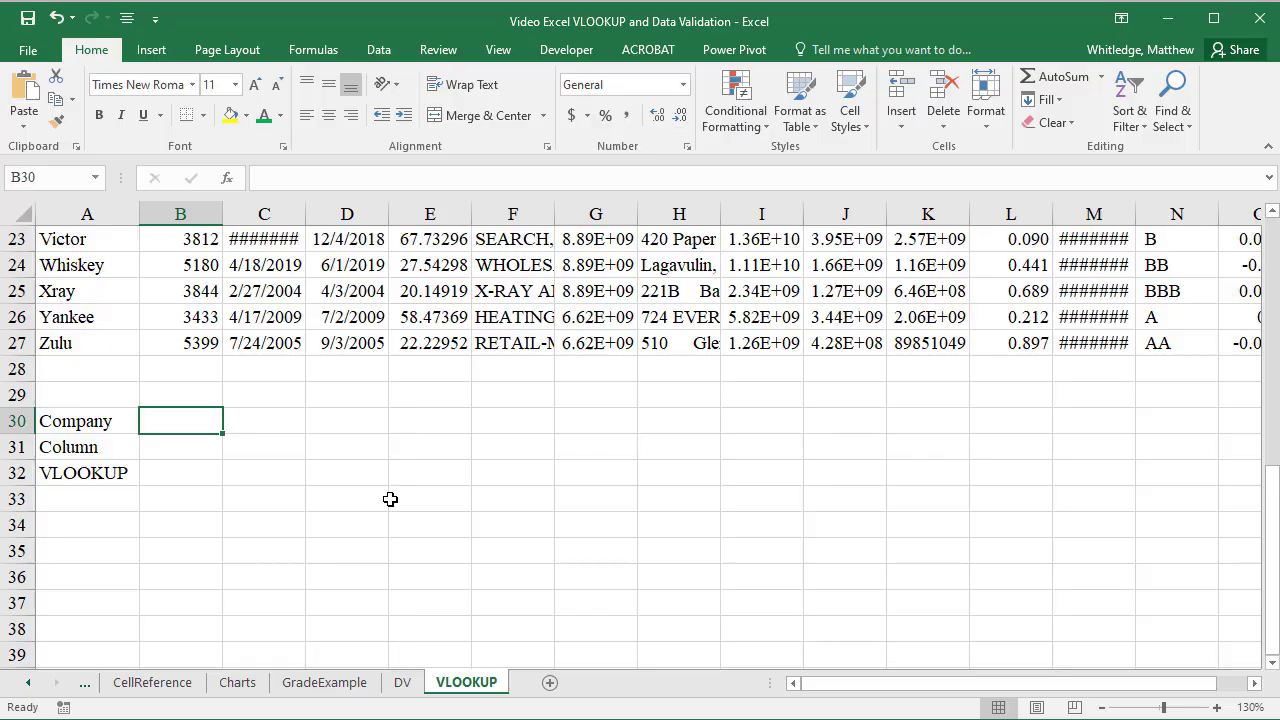
{"action": "type", "text": "yAN"}
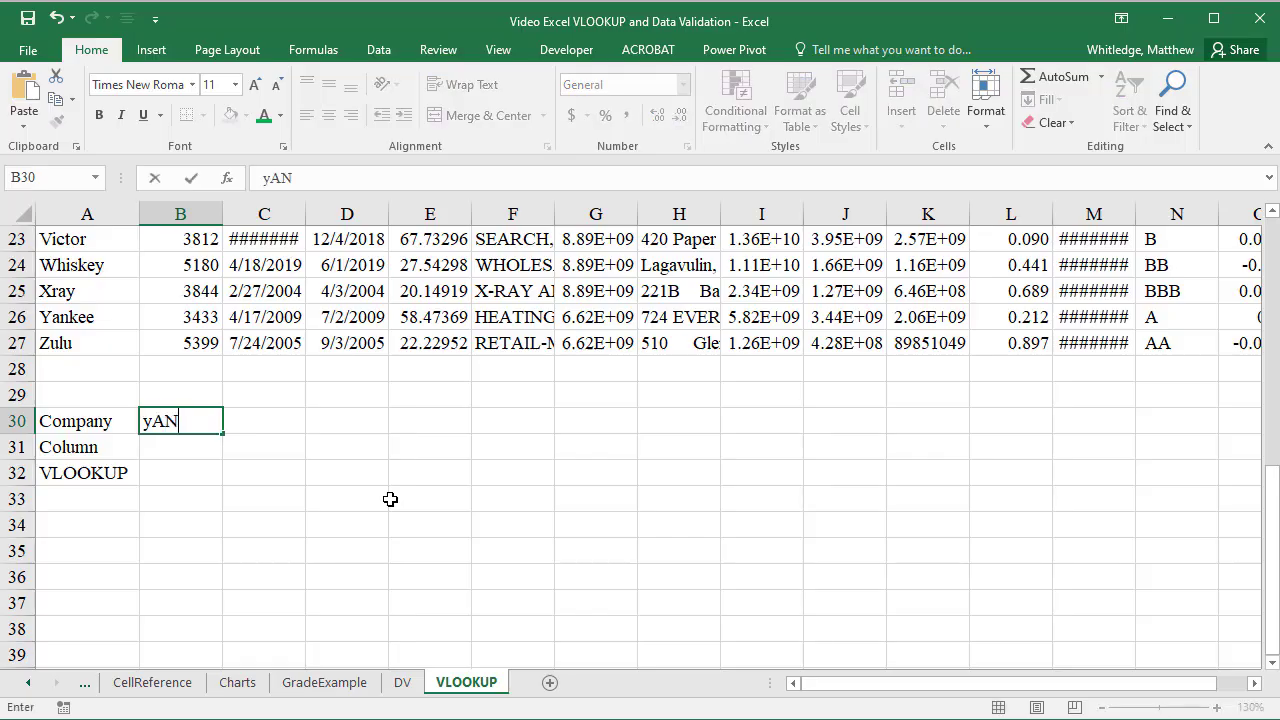
{"action": "key", "text": "BackSpace"}
{"action": "key", "text": "BackSpace"}
{"action": "key", "text": "BackSpace"}
{"action": "type", "text": "Yankee"}
{"action": "key", "text": "Return"}
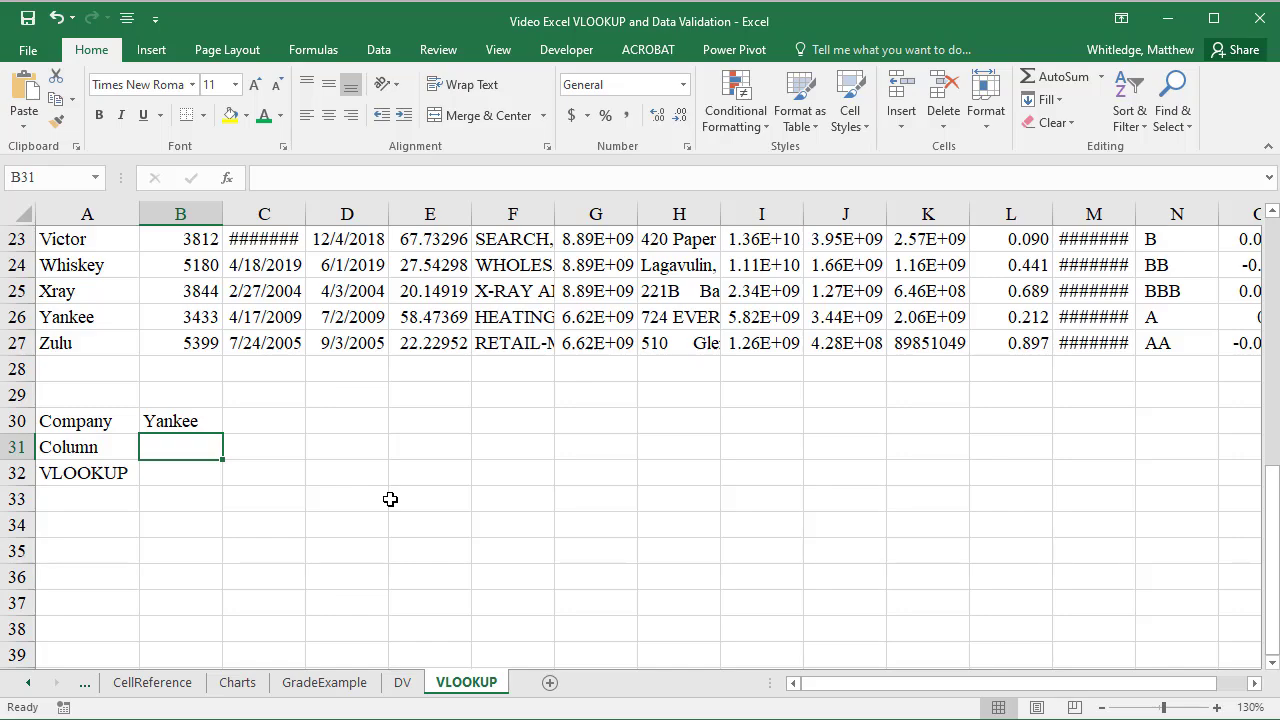
{"action": "type", "text": "2"}
{"action": "key", "text": "Return"}
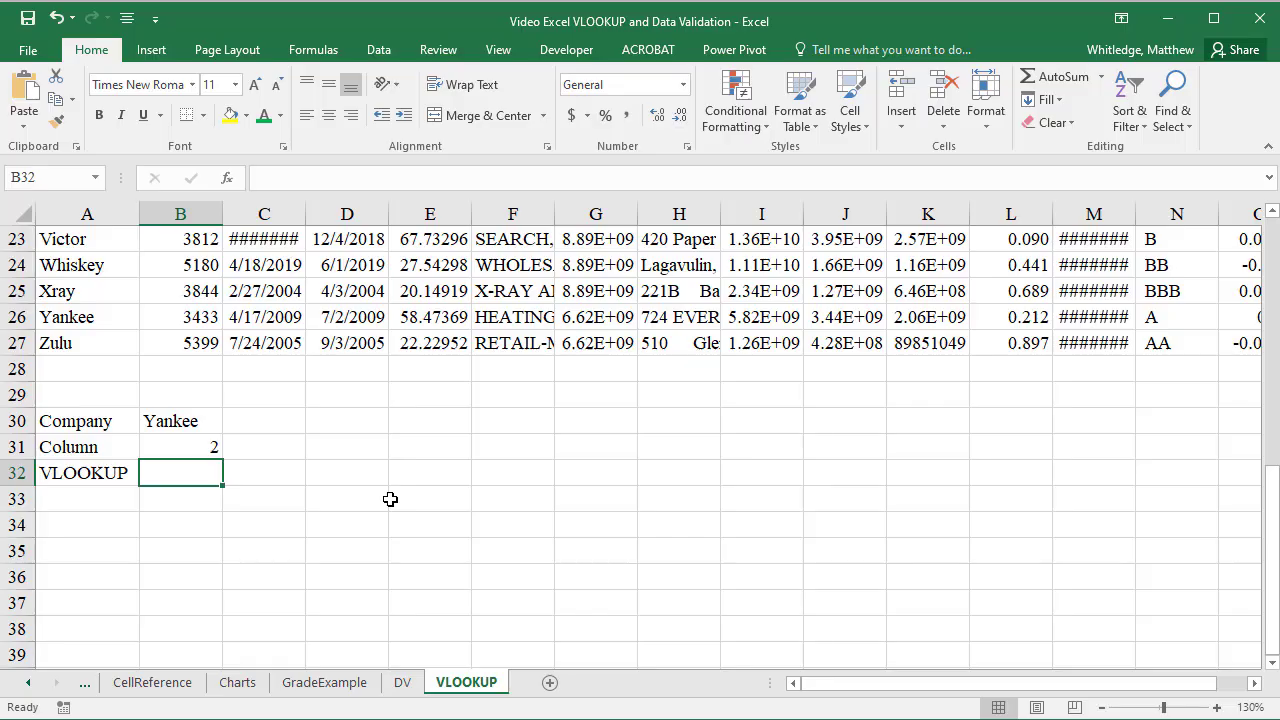
Start a VLOOKUP formula in B32 with the company cell B30 as the lookup value
{"action": "type", "text": "=vlookup("}
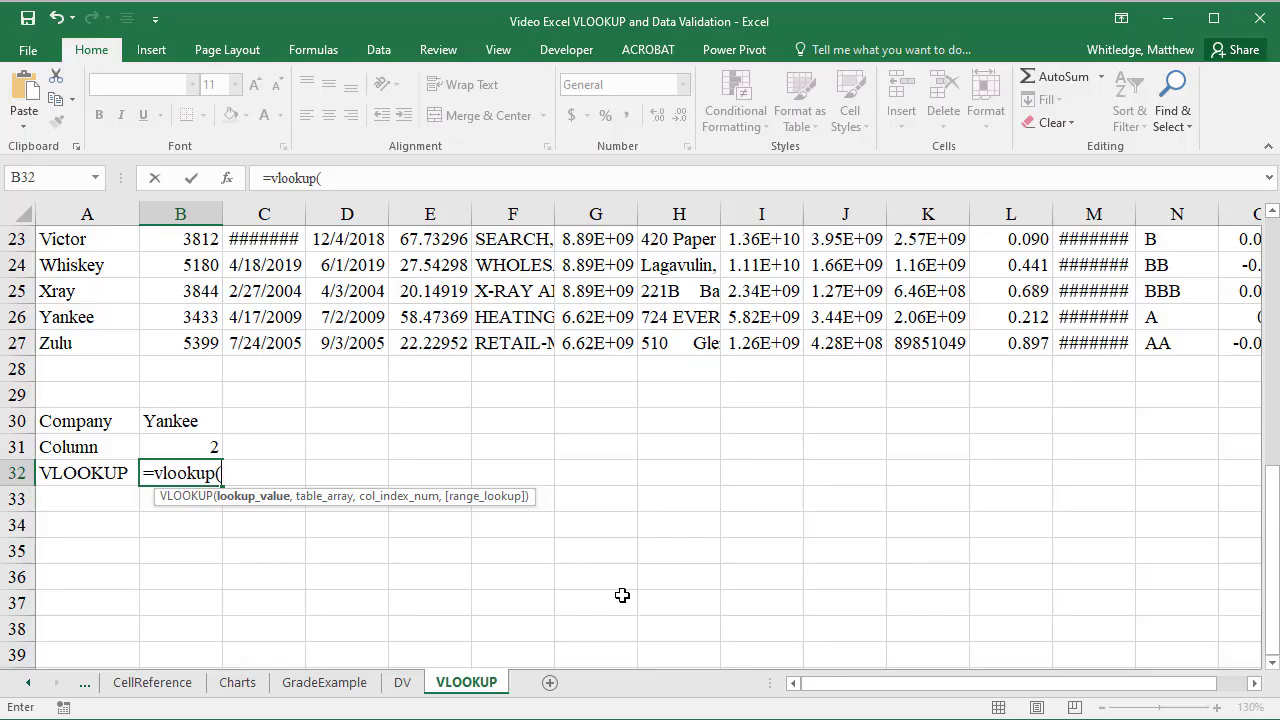
{"action": "key", "text": "Up"}
{"action": "key", "text": "Up"}
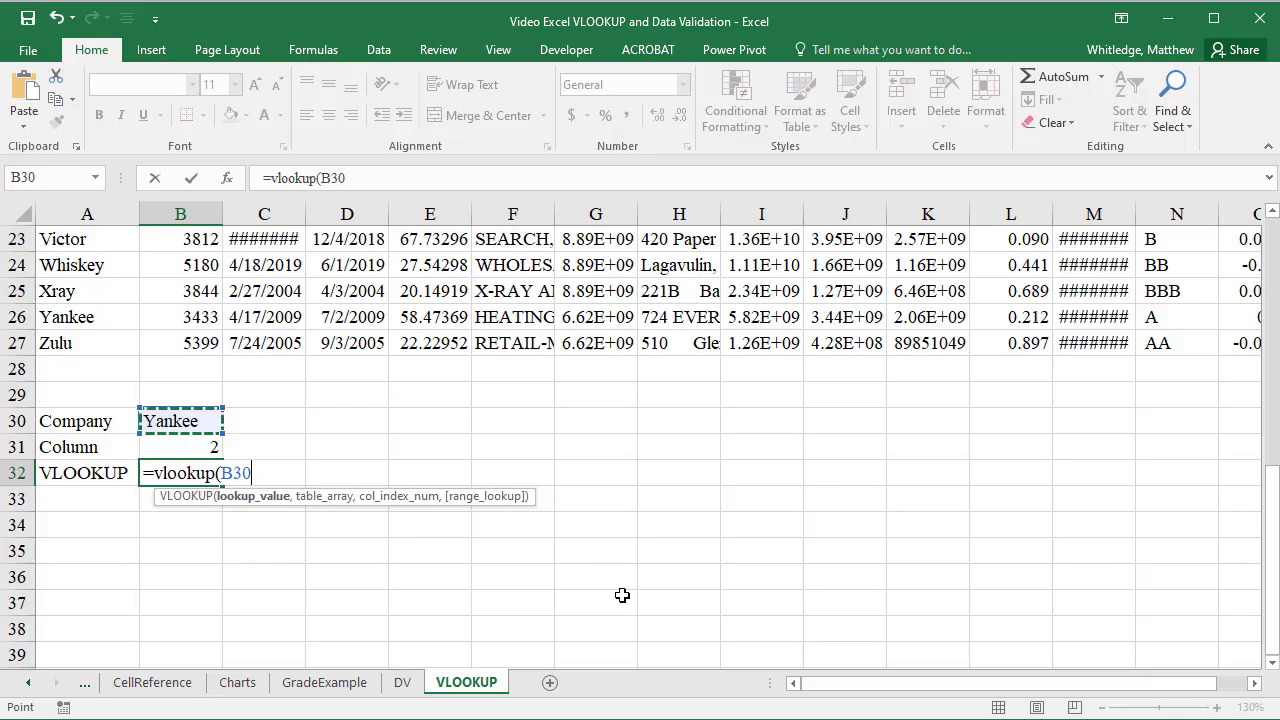
{"action": "type", "text": ","}
Set the VLOOKUP table array to A2:O27, covering all data rows and columns without the headers
{"action": "scroll", "coordinate": [616, 602], "scroll_direction": "down", "scroll_amount": 1}
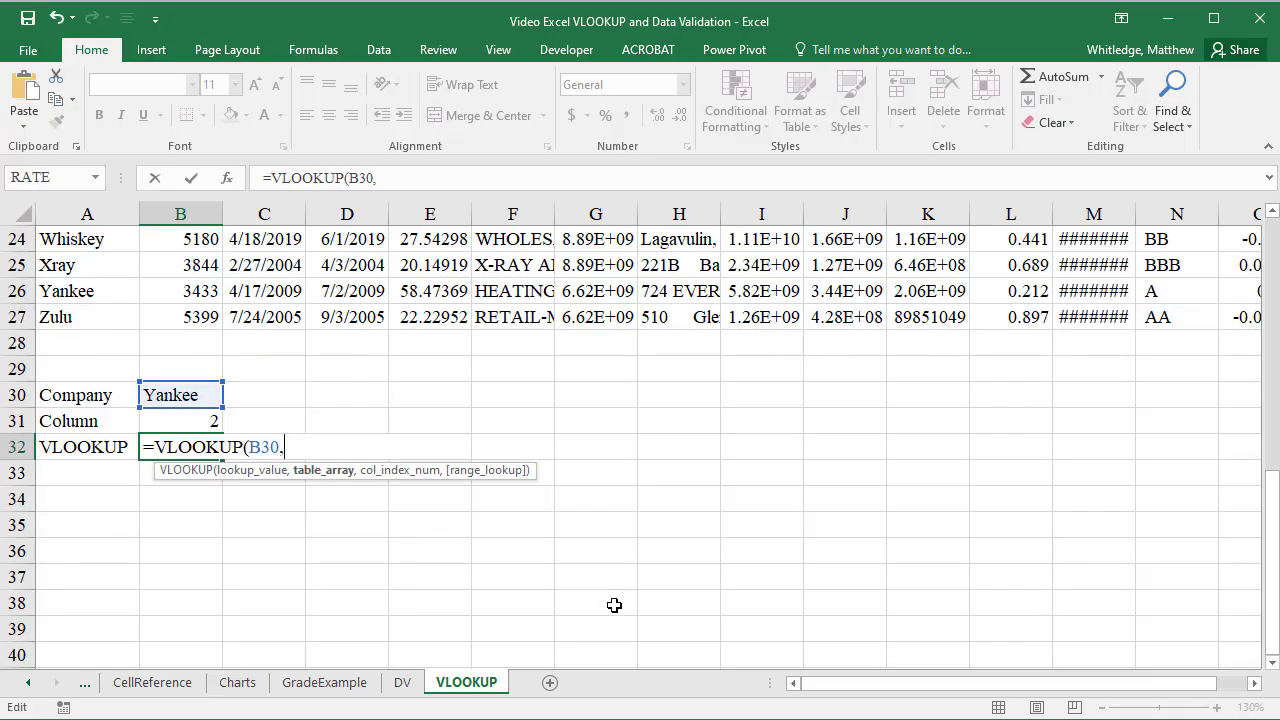
{"action": "scroll", "coordinate": [614, 605], "scroll_direction": "down", "scroll_amount": 1}
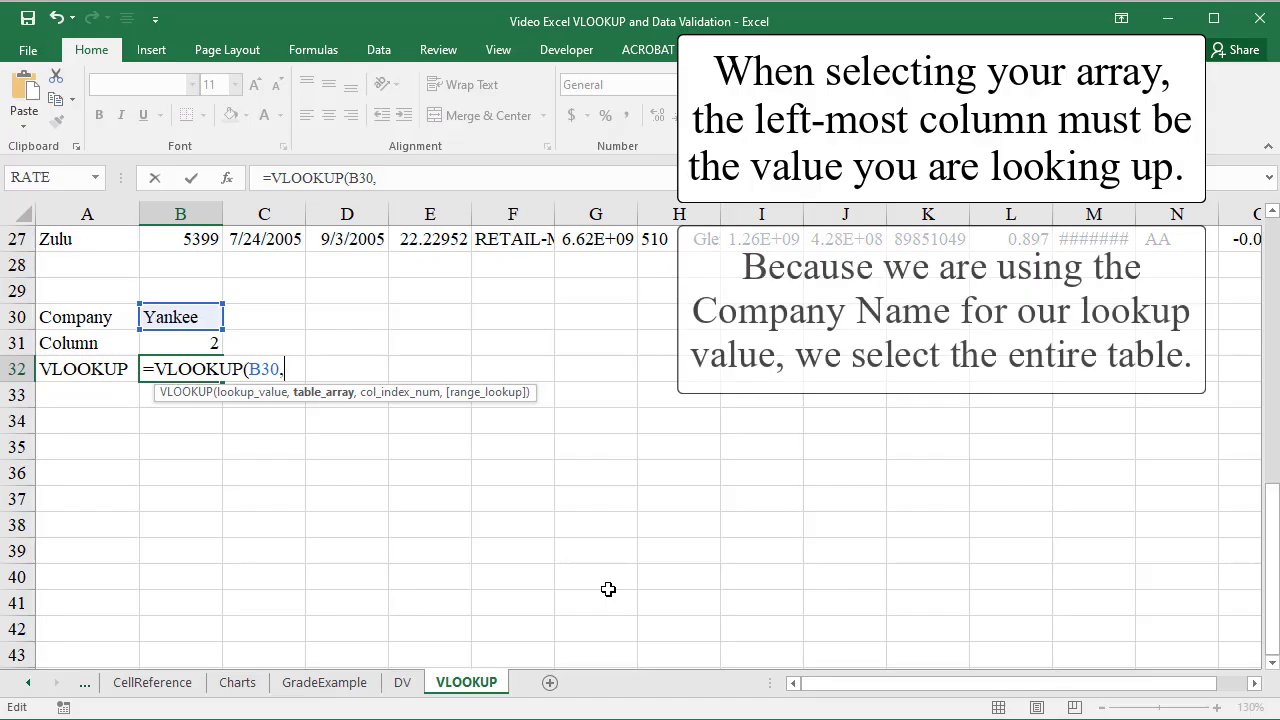
{"action": "key", "text": "ctrl+Up"}
{"action": "key", "text": "ctrl+Up"}
{"action": "key", "text": "ctrl+Up"}
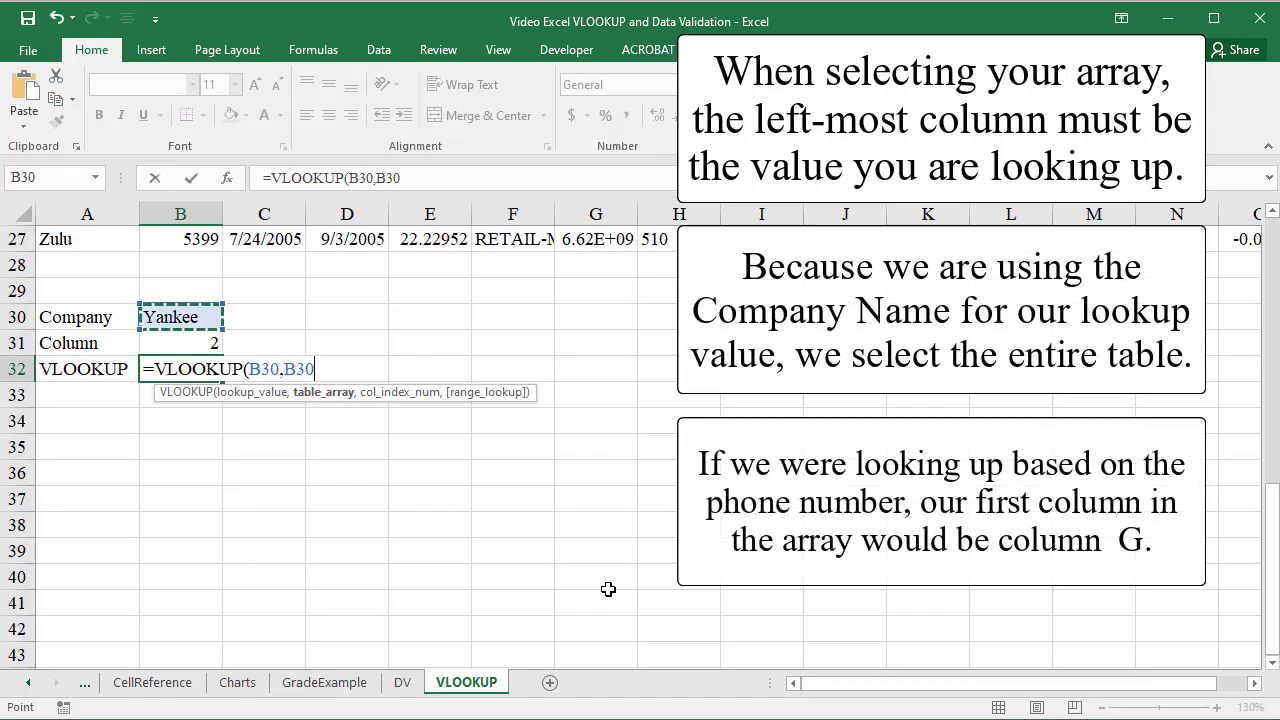
{"action": "key", "text": "Down"}
{"action": "key", "text": "Left"}
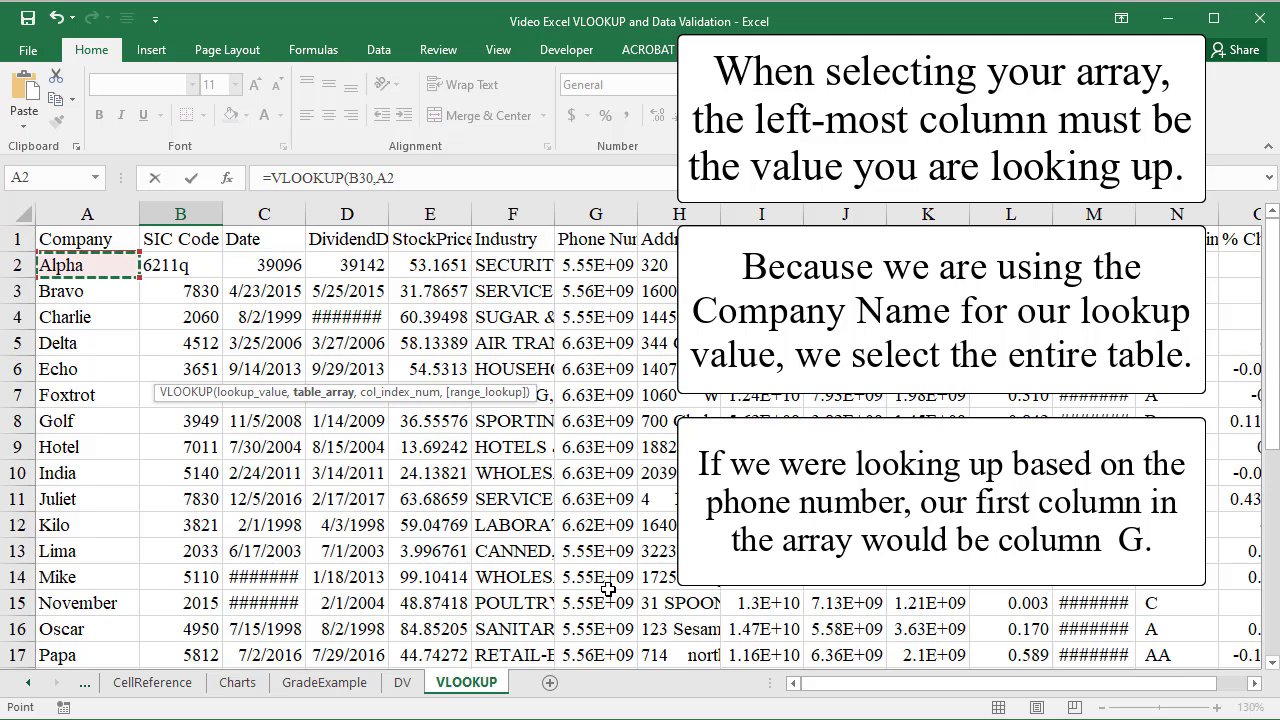
{"action": "key", "text": "Up"}
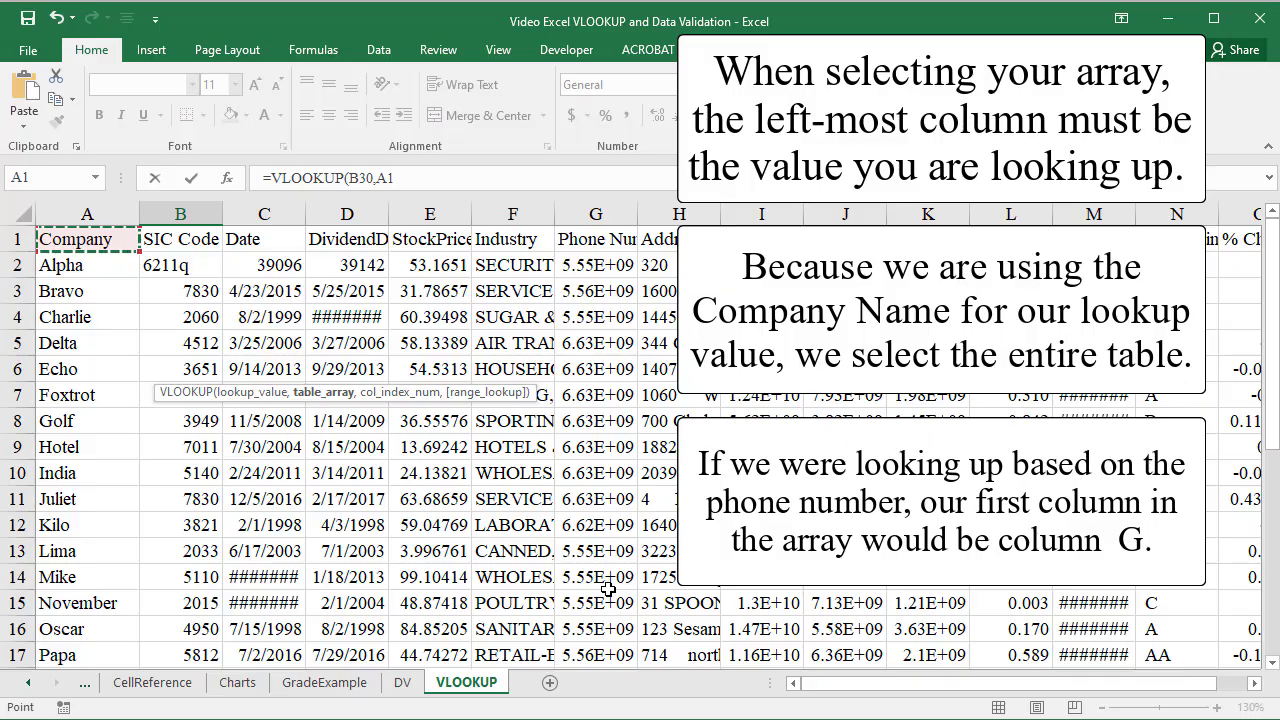
{"action": "key", "text": "Down"}
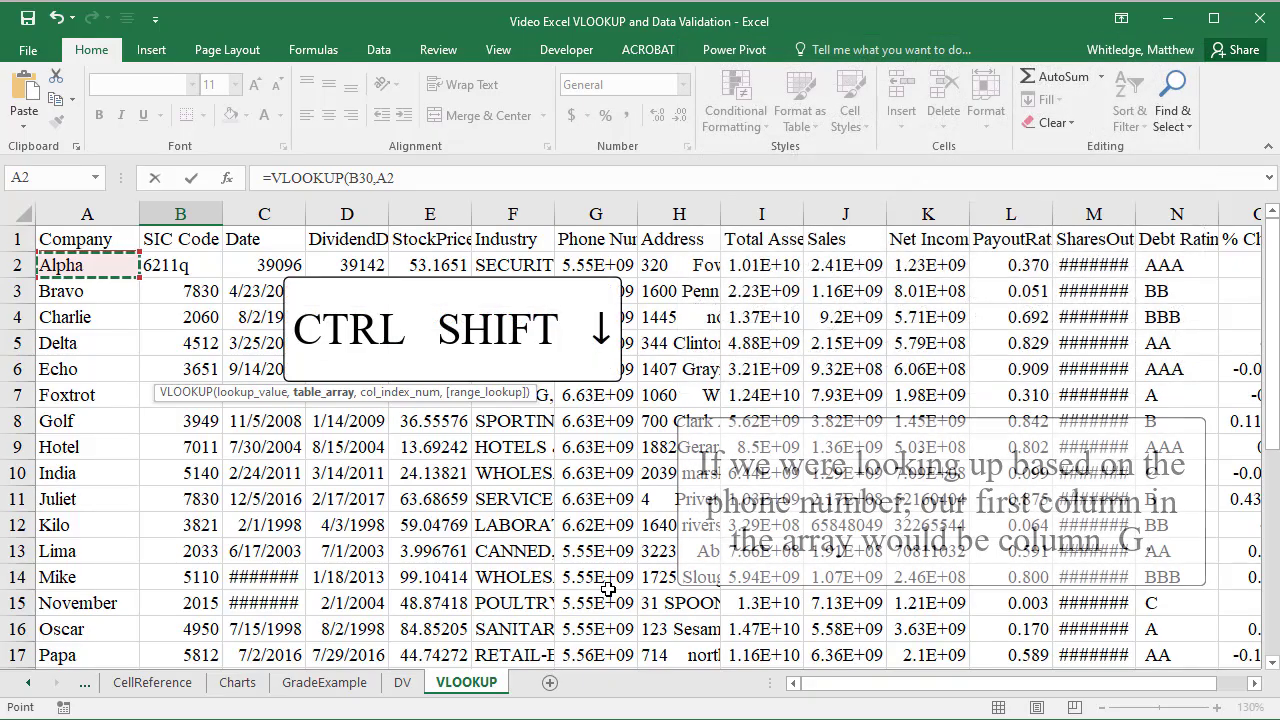
{"action": "key", "text": "ctrl+shift+Down"}
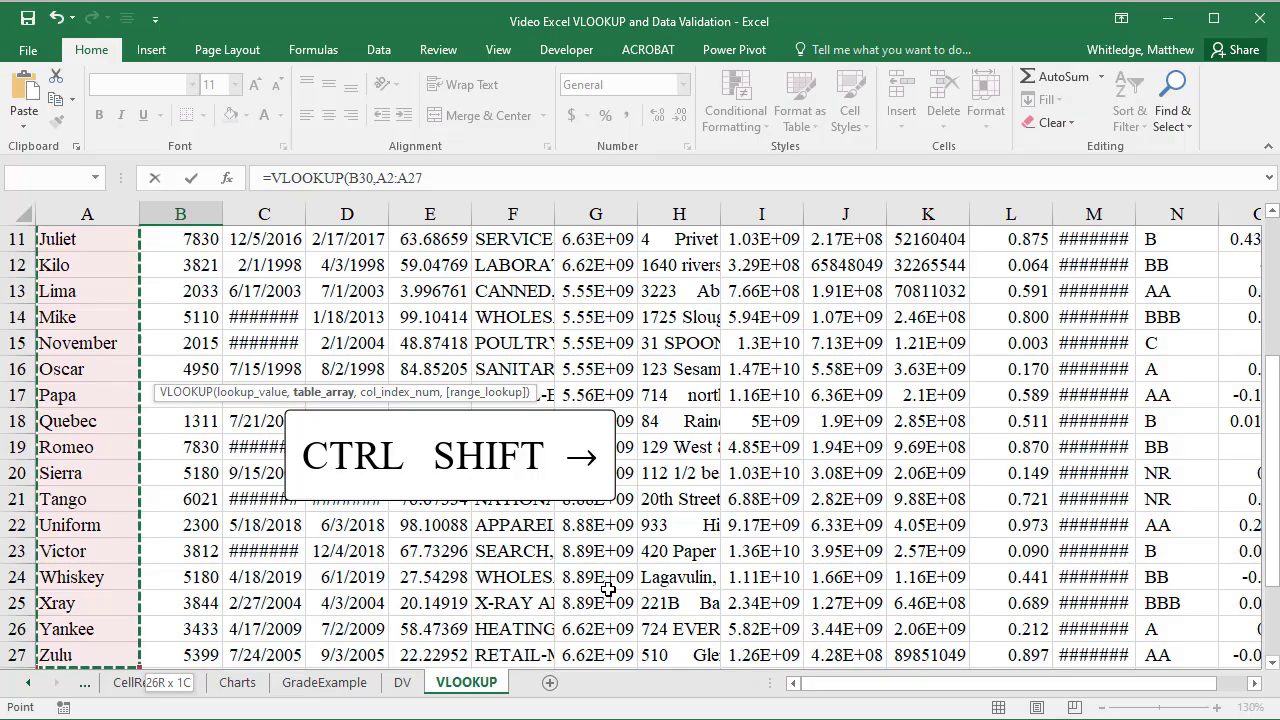
{"action": "key", "text": "ctrl+shift+Right"}
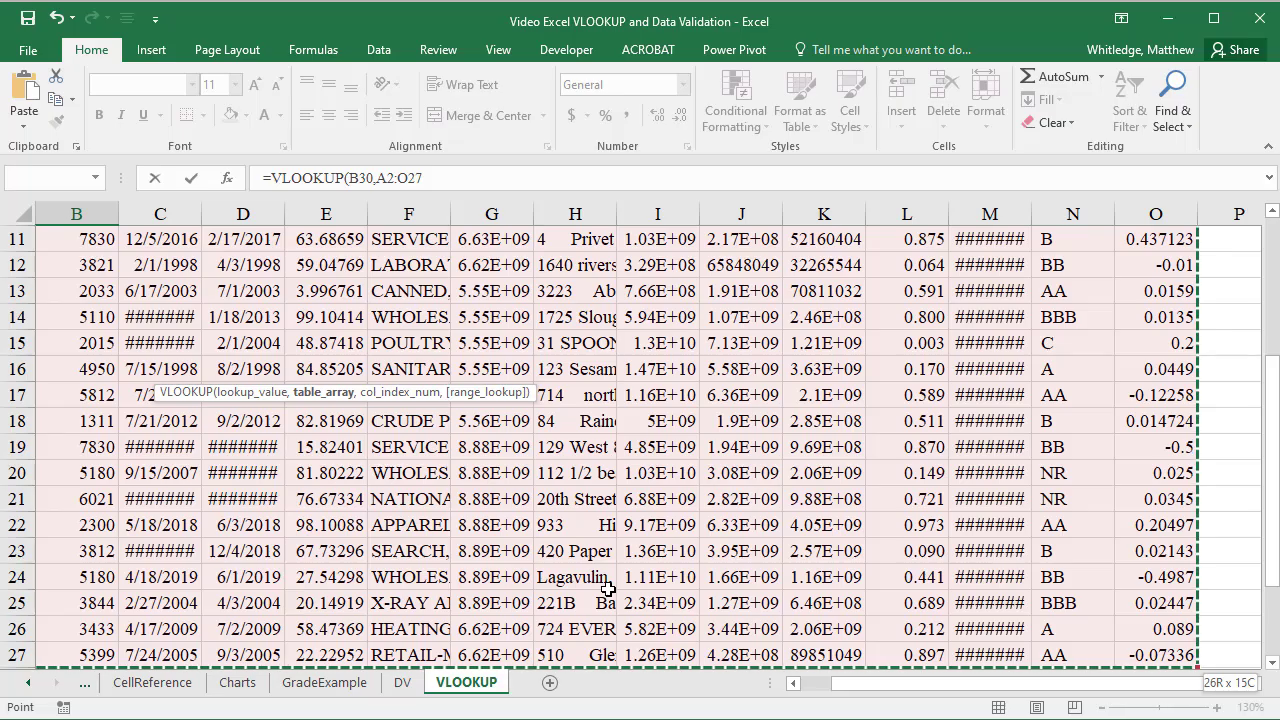
{"action": "type", "text": ","}
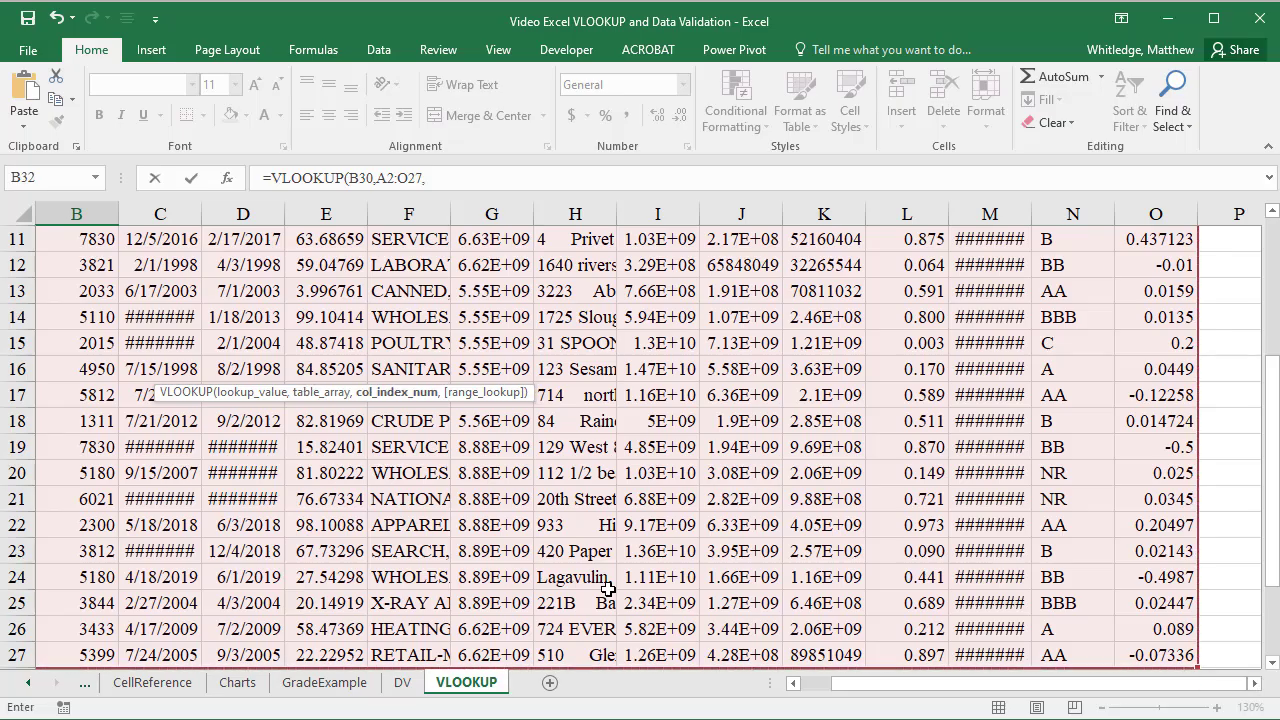
Use the column number cell B31 as the formula's column index and proceed to the range lookup argument
{"action": "scroll", "coordinate": [608, 590], "scroll_direction": "down", "scroll_amount": 3}
{"action": "key", "text": "Up"}
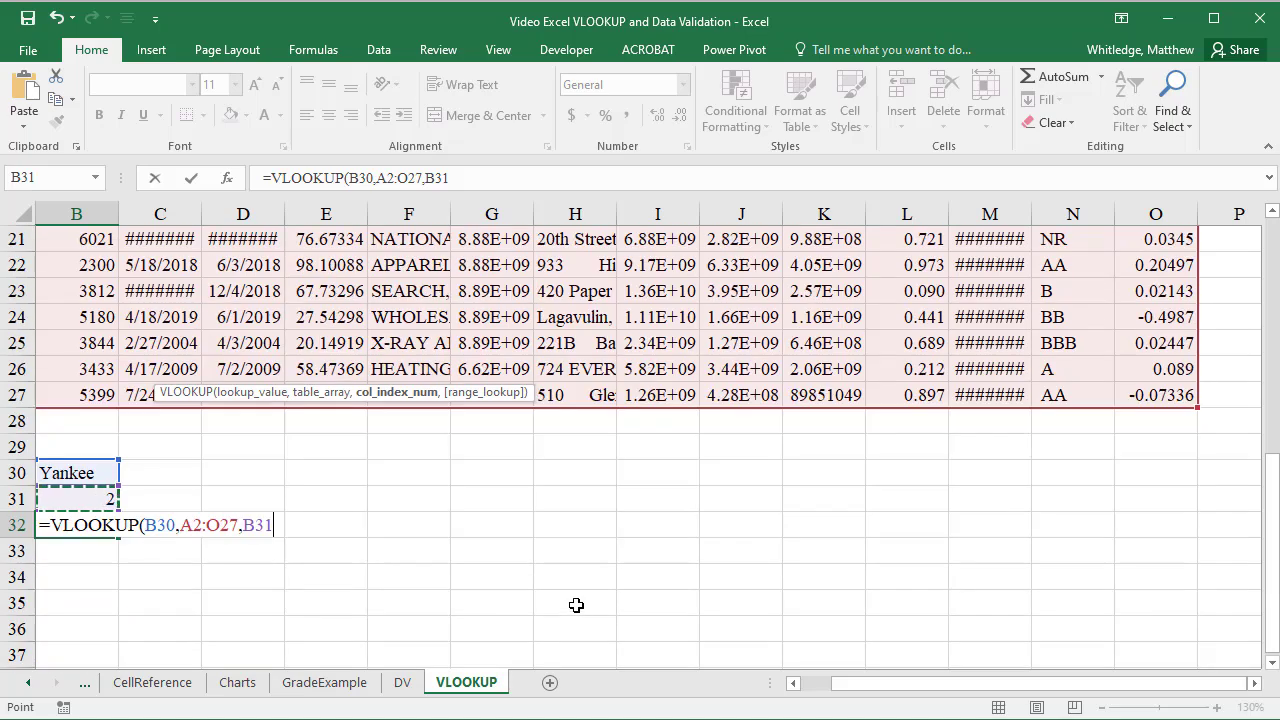
{"action": "scroll", "coordinate": [906, 588], "scroll_direction": "down", "scroll_amount": 1}
{"action": "left_click_drag", "start_coordinate": [866, 685], "coordinate": [831, 686]}
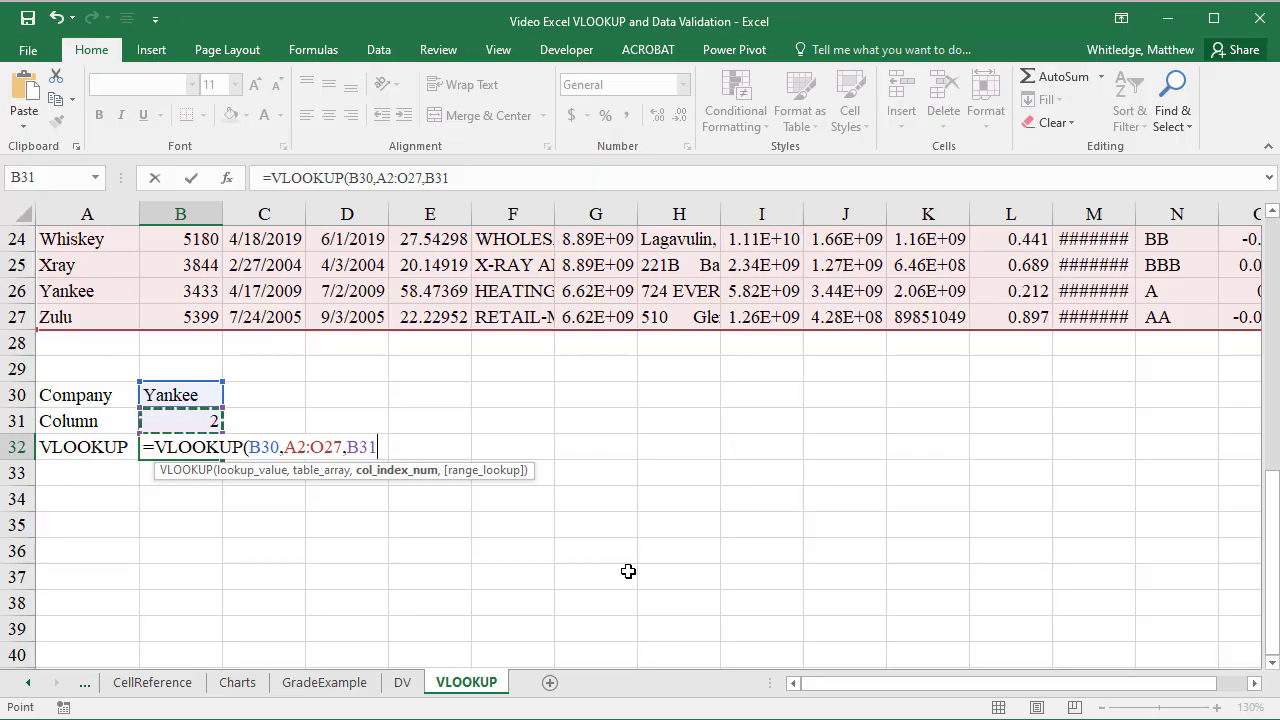
{"action": "type", "text": ","}
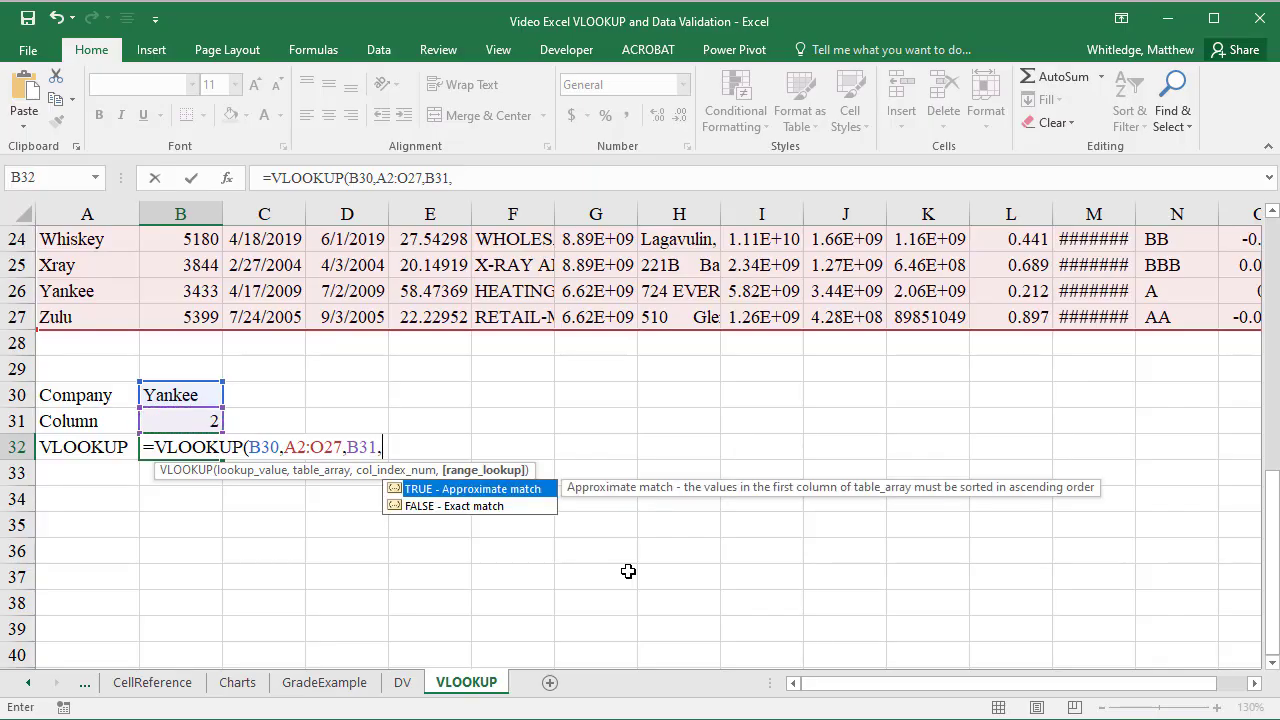
Complete the VLOOKUP formula in B32 with FALSE as the range lookup for an exact match
{"action": "key", "text": "Escape"}
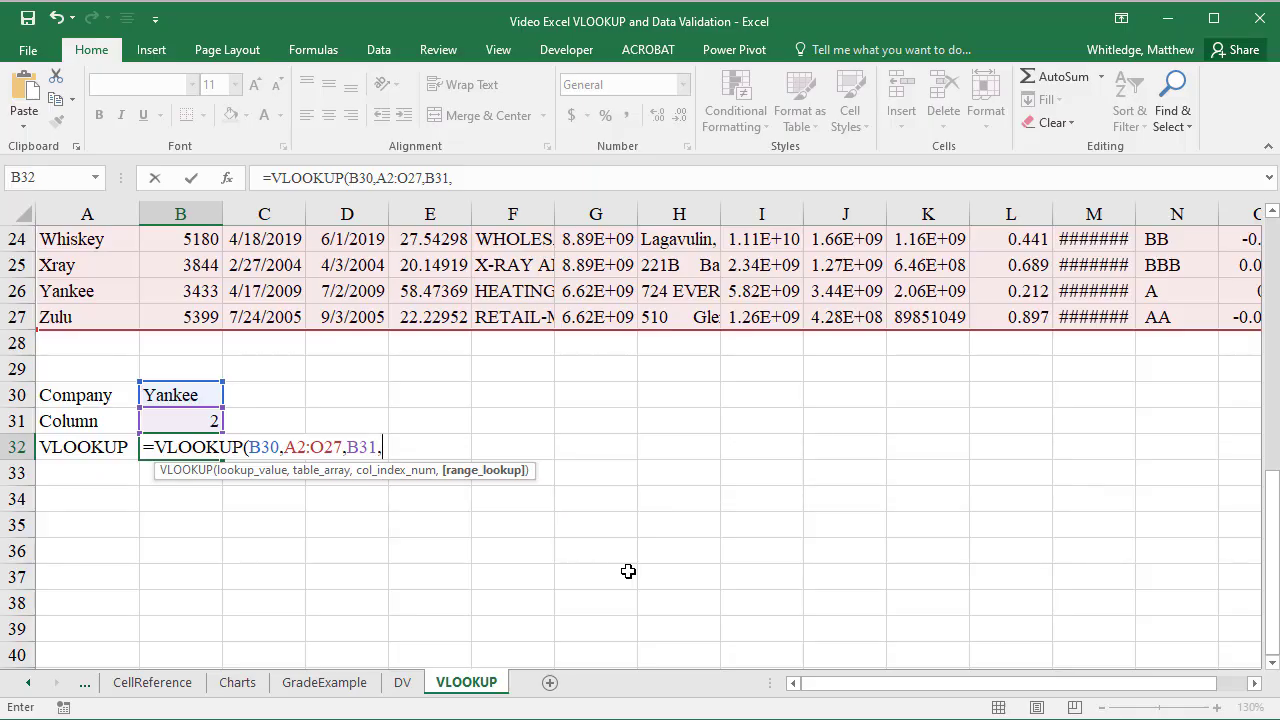
{"action": "key", "text": "BackSpace"}
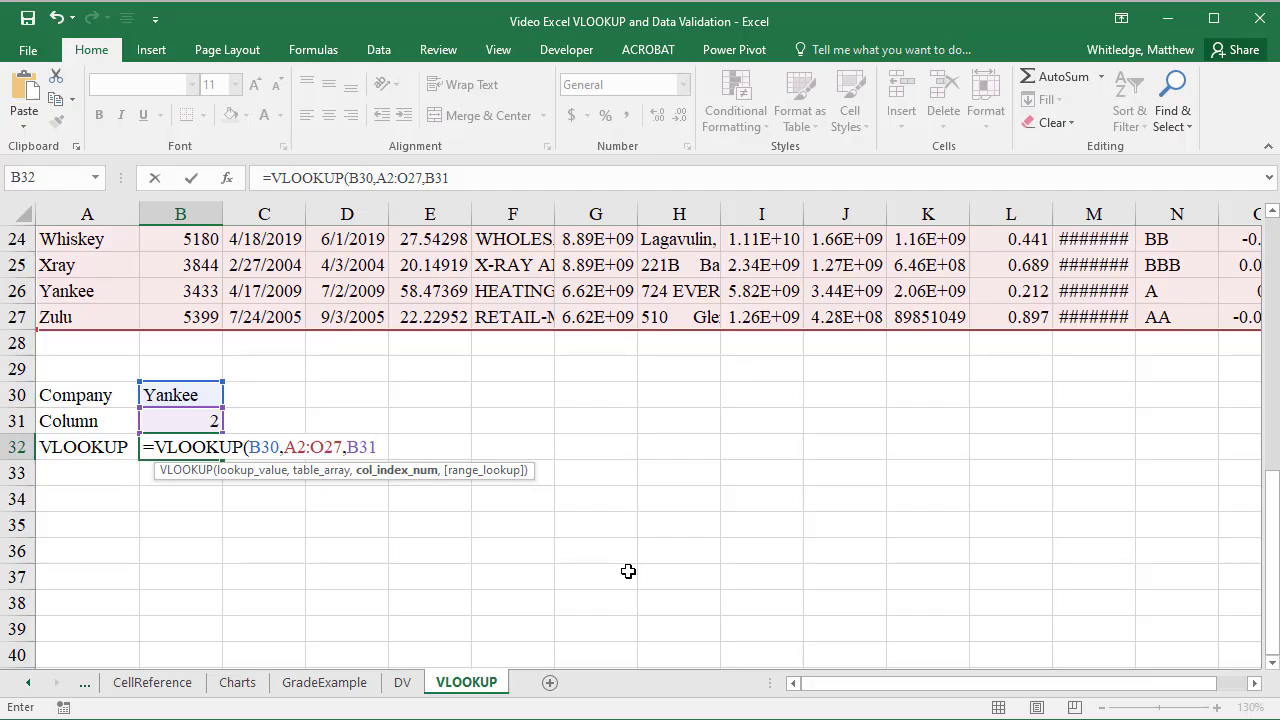
{"action": "type", "text": ","}
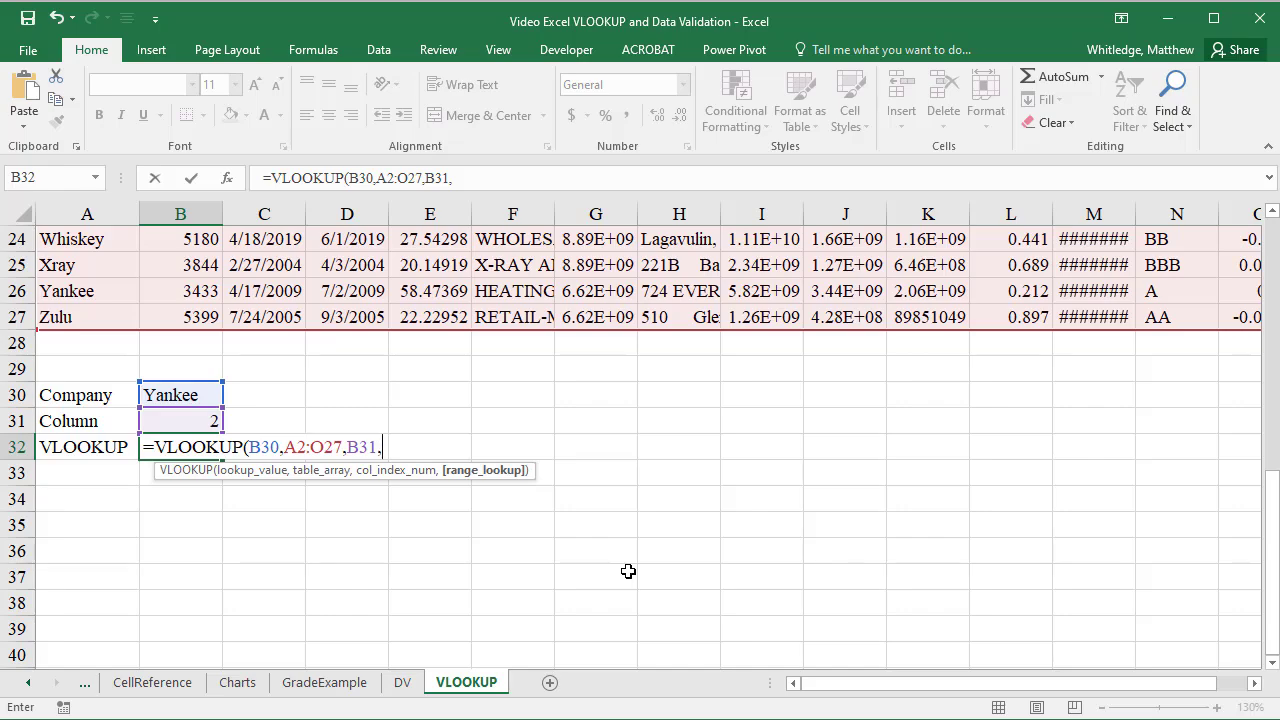
{"action": "type", "text": "FF"}
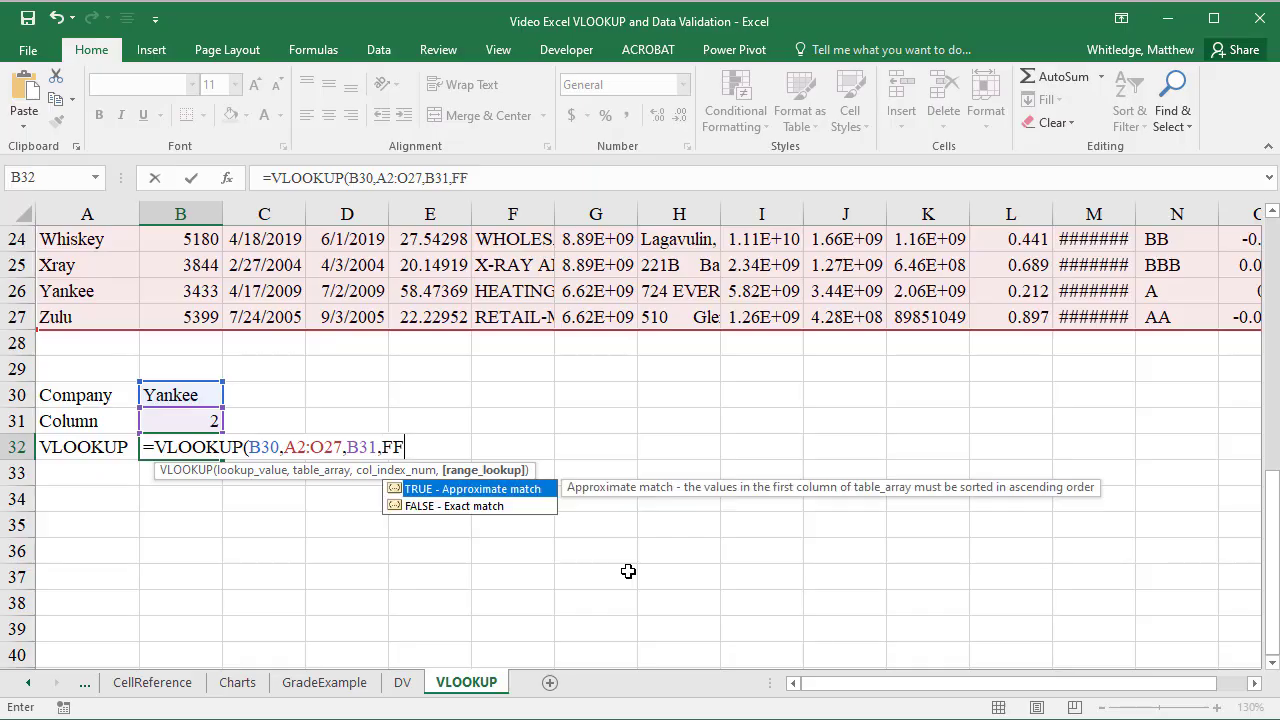
{"action": "key", "text": "BackSpace"}
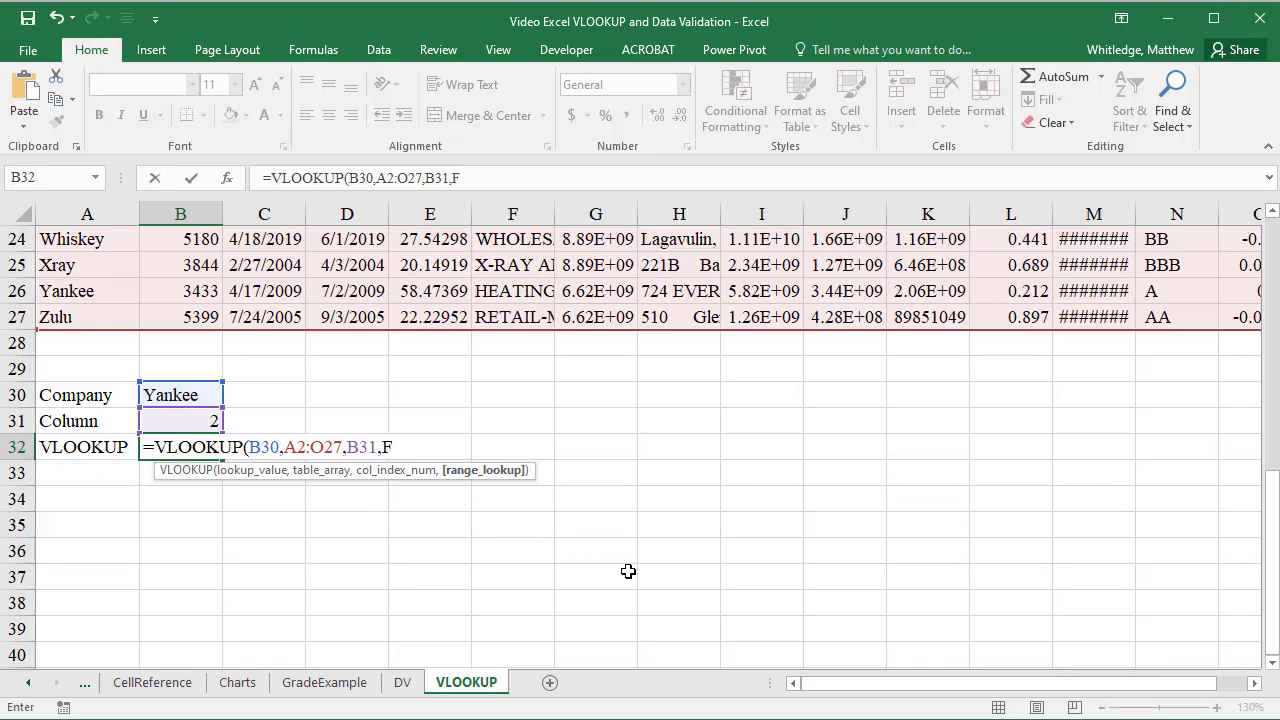
{"action": "type", "text": "ALSE"}
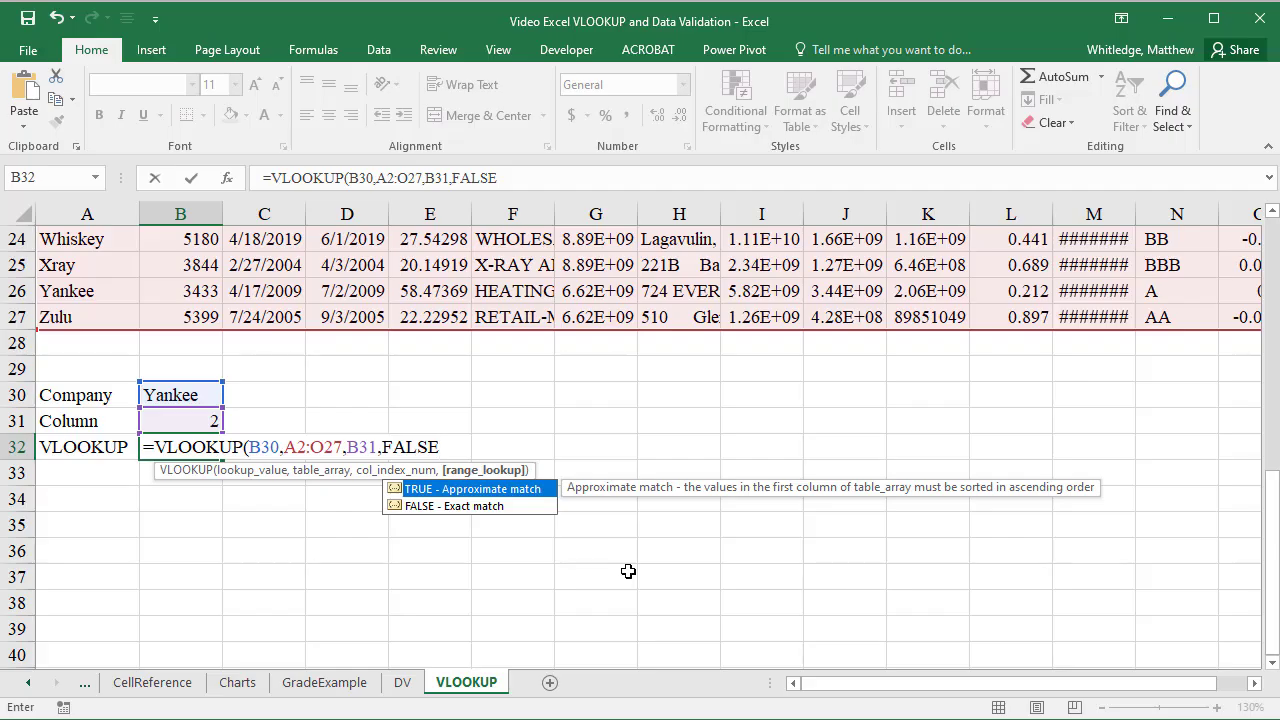
{"action": "key", "text": "Escape"}
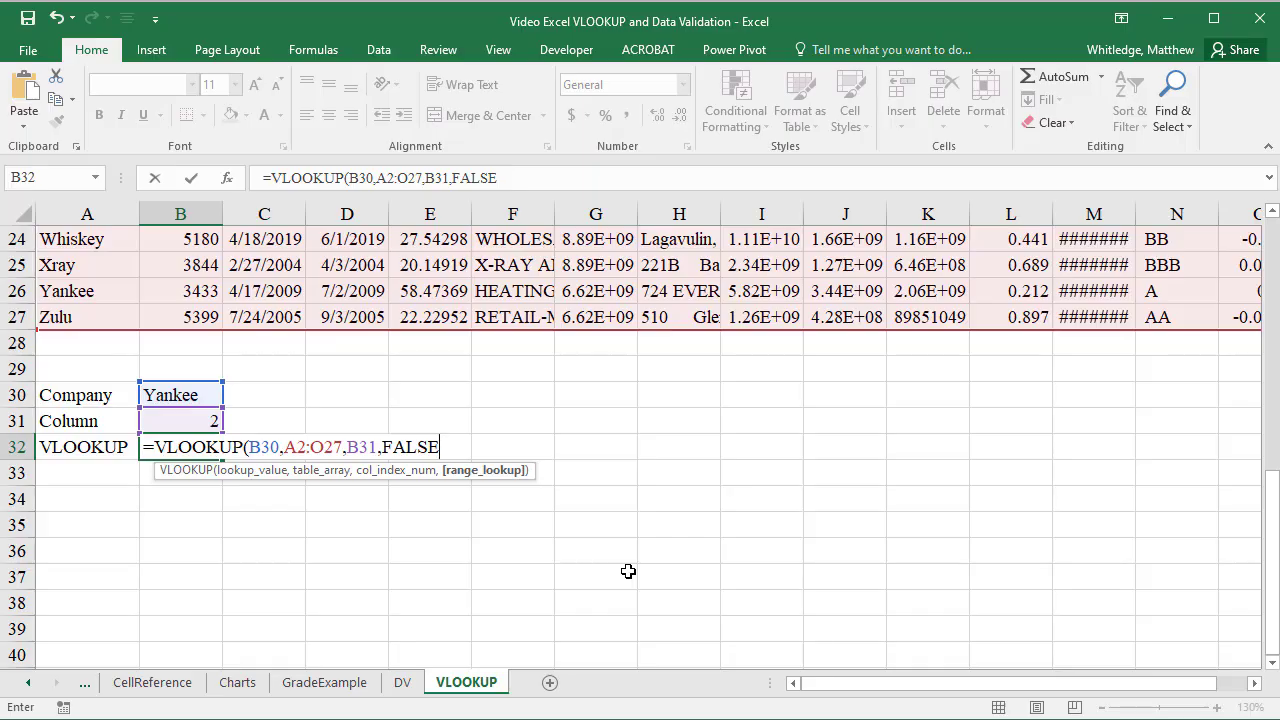
{"action": "type", "text": ")"}
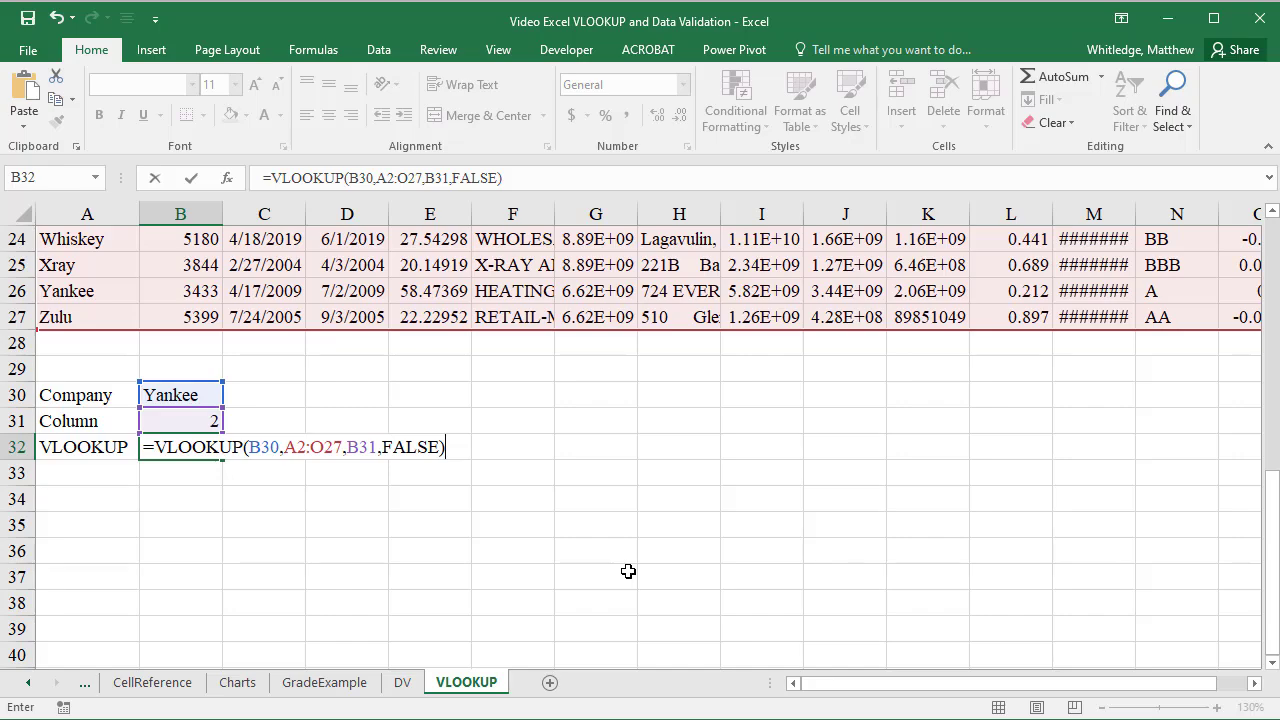
{"action": "key", "text": "Return"}
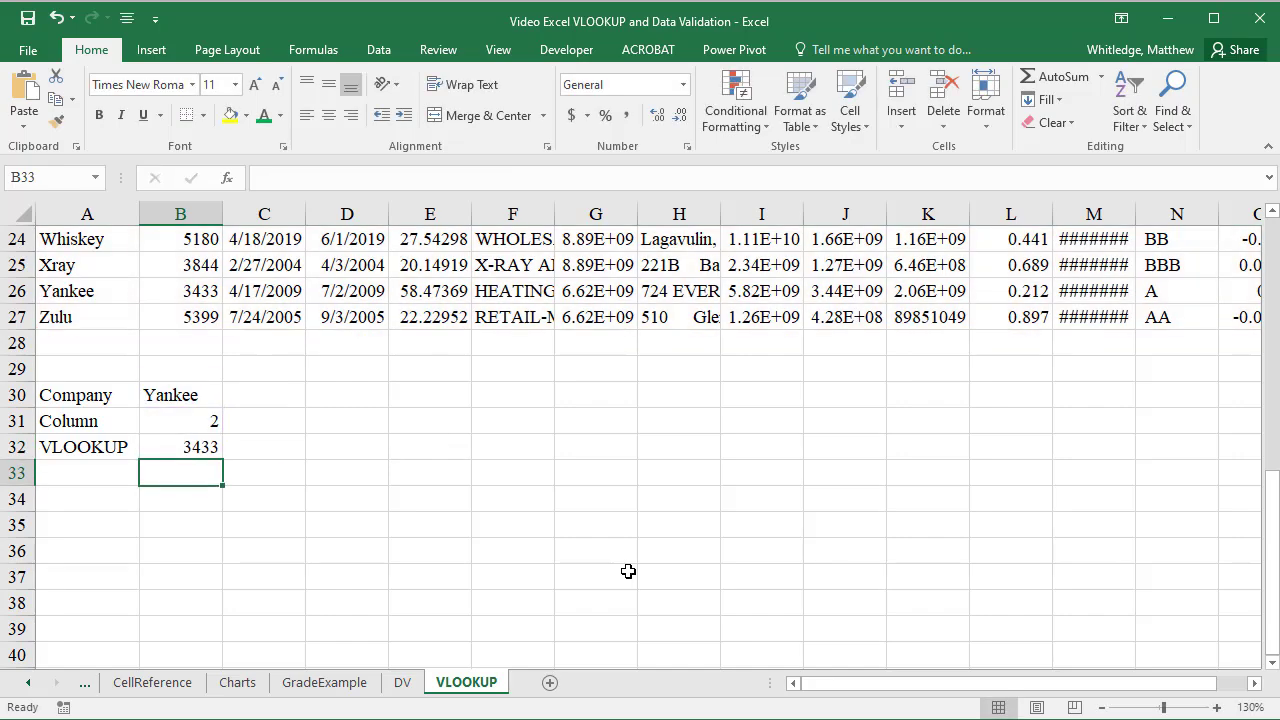
Compare the VLOOKUP result in B32 with Yankee's SIC code in B26 of the data table
{"action": "key", "text": "Up"}
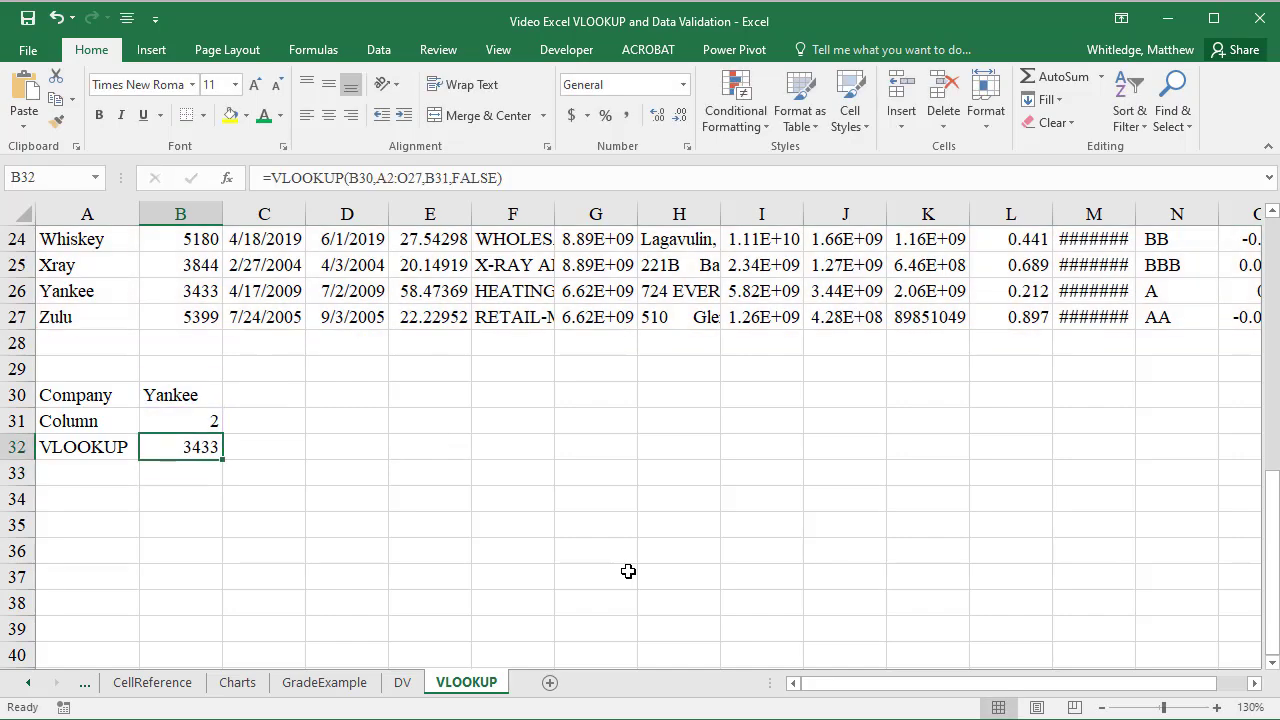
{"action": "key", "text": "Up"}
{"action": "key", "text": "Up"}
{"action": "key", "text": "Up"}
{"action": "key", "text": "Up"}
{"action": "key", "text": "Up"}
{"action": "key", "text": "Up"}
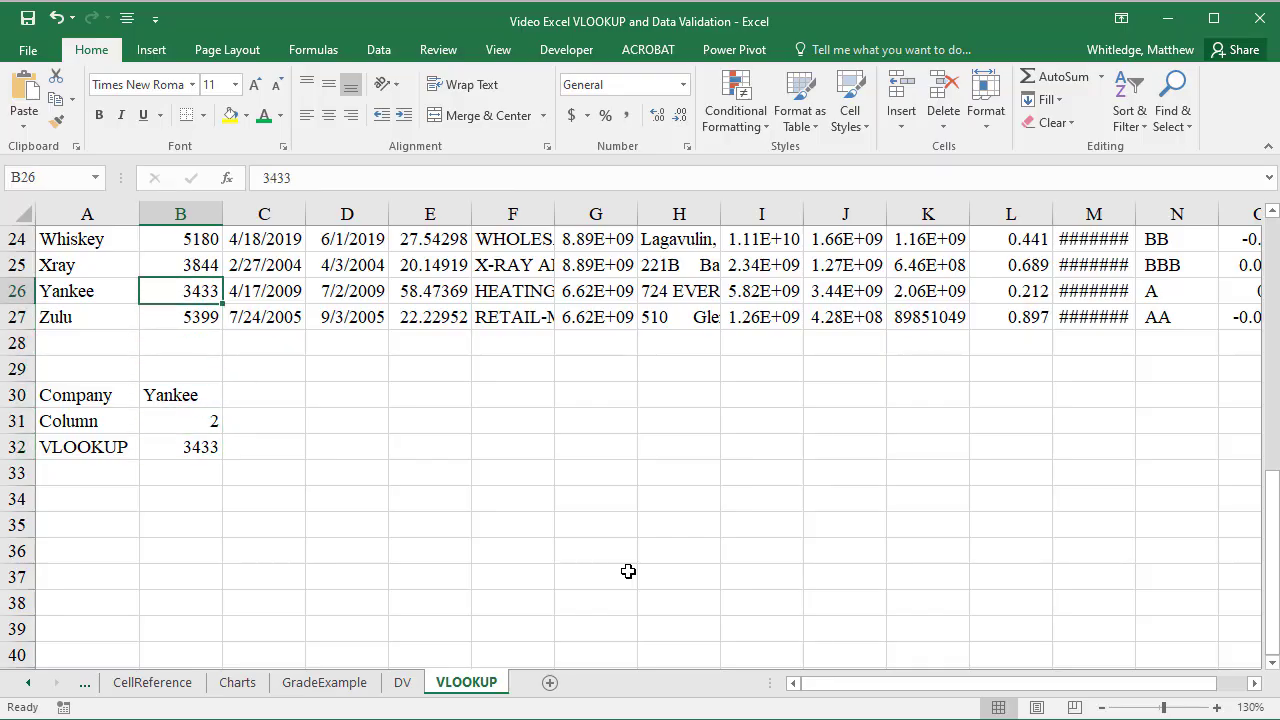
{"action": "key", "text": "Left"}
{"action": "key", "text": "Right"}
Set the company in B30 to Zulu to test the lookup formula in B32
{"action": "key", "text": "Down"}
{"action": "key", "text": "Down"}
{"action": "key", "text": "Down"}
{"action": "key", "text": "Down"}
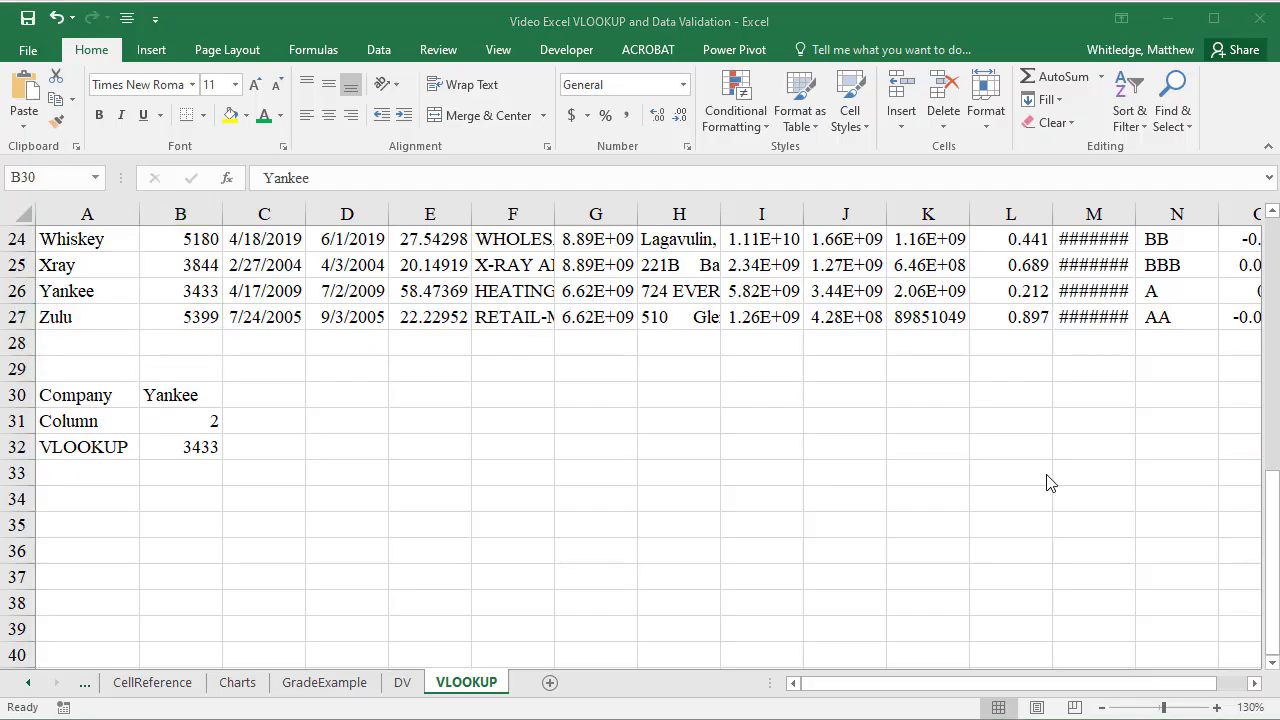
{"action": "left_click", "coordinate": [190, 404]}
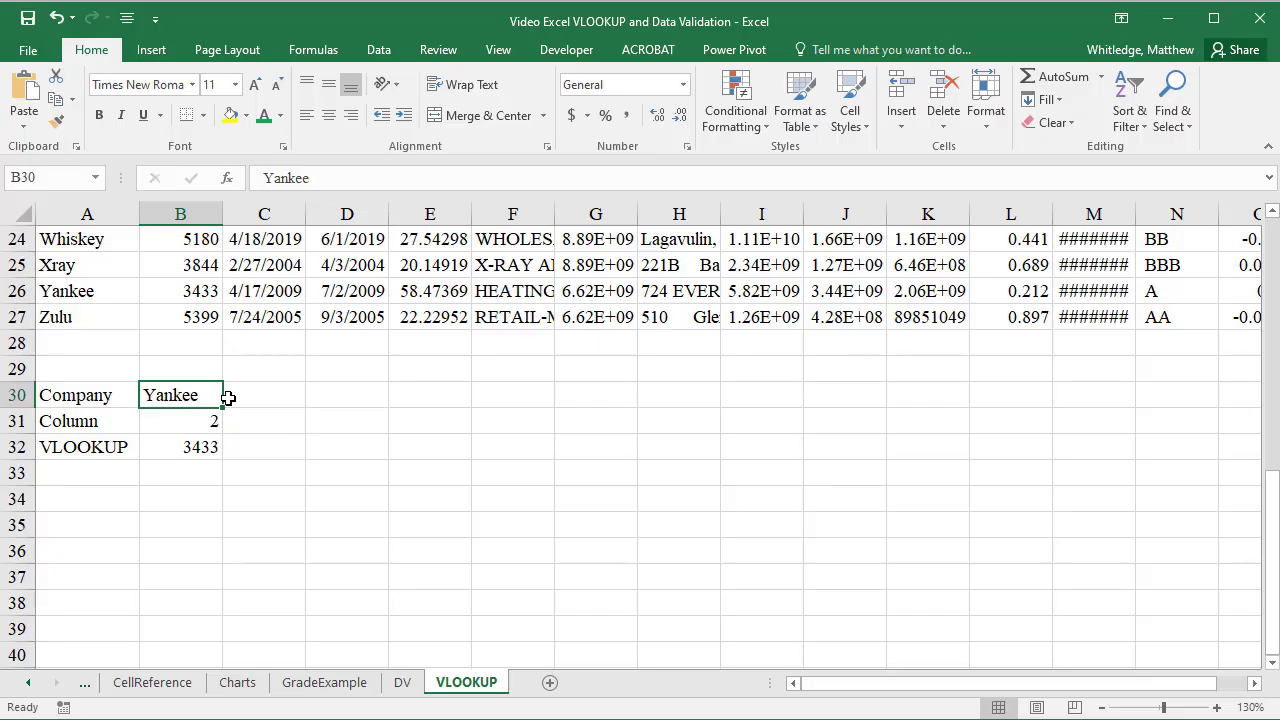
{"action": "type", "text": "Zulu"}
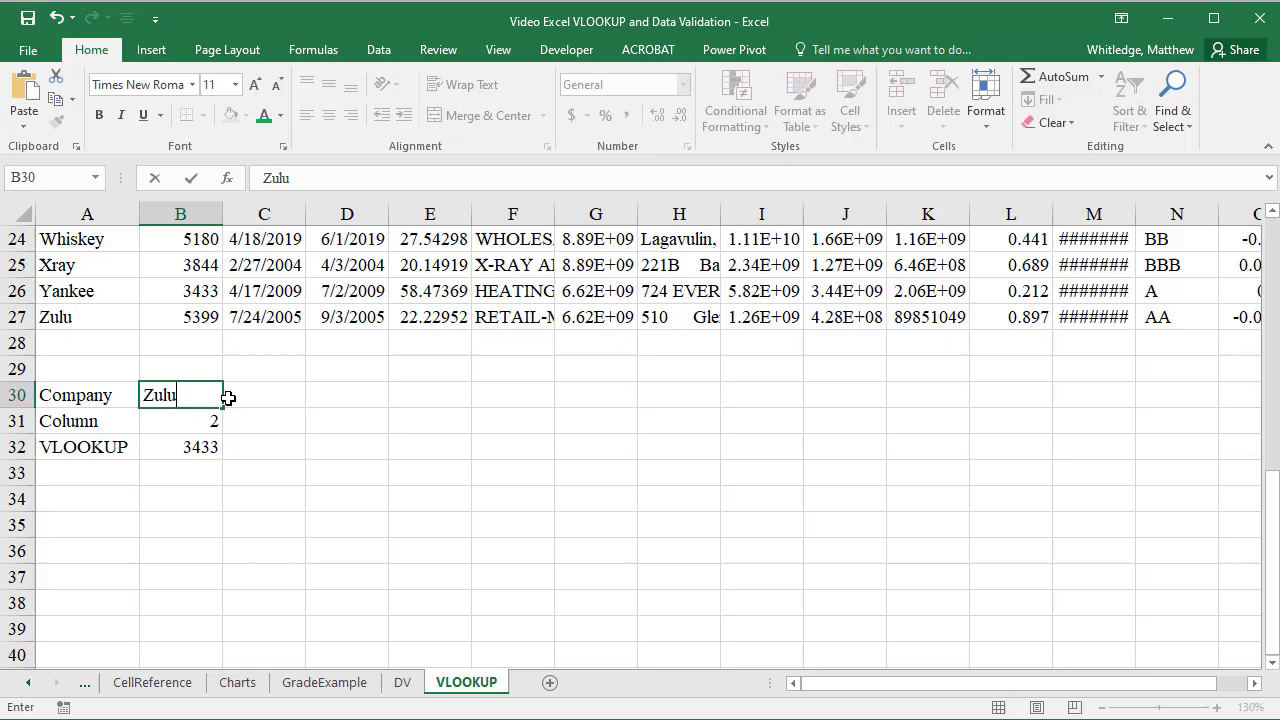
{"action": "key", "text": "Return"}
{"action": "key", "text": "Return"}
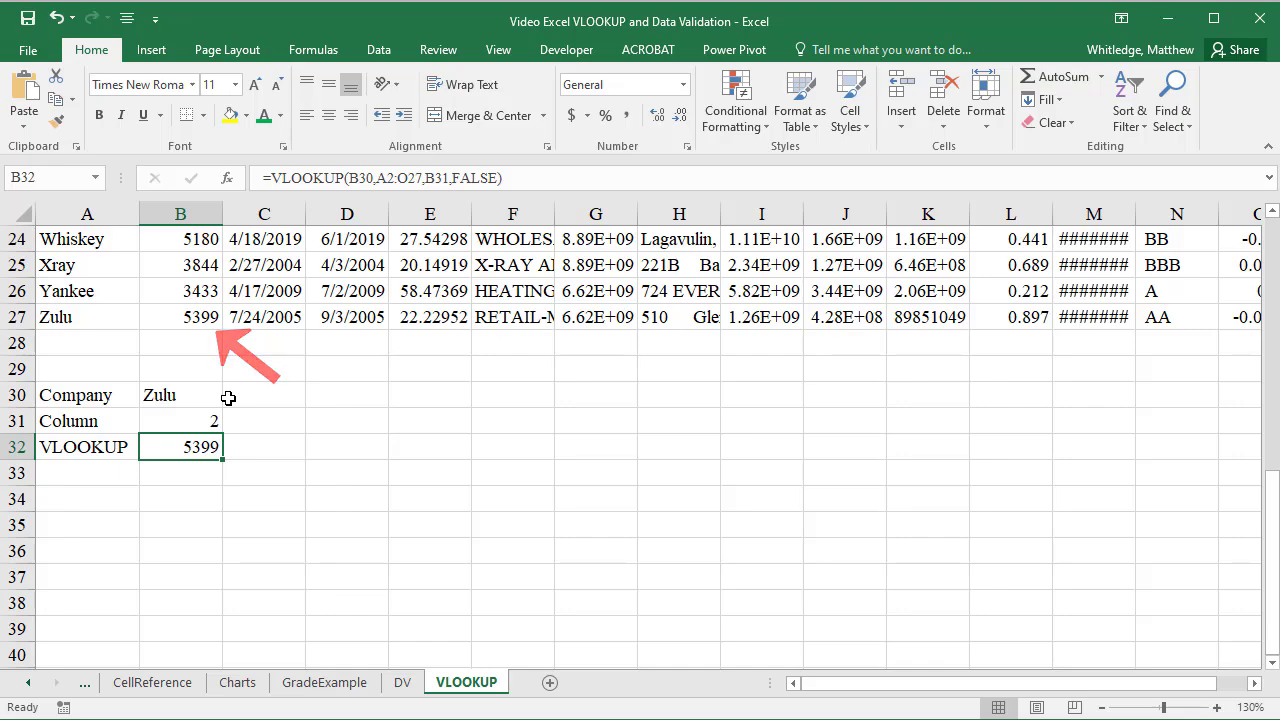
Set the company in B30 to Alpha as another test of the lookup
{"action": "key", "text": "Up"}
{"action": "key", "text": "Up"}
{"action": "type", "text": "Alpha"}
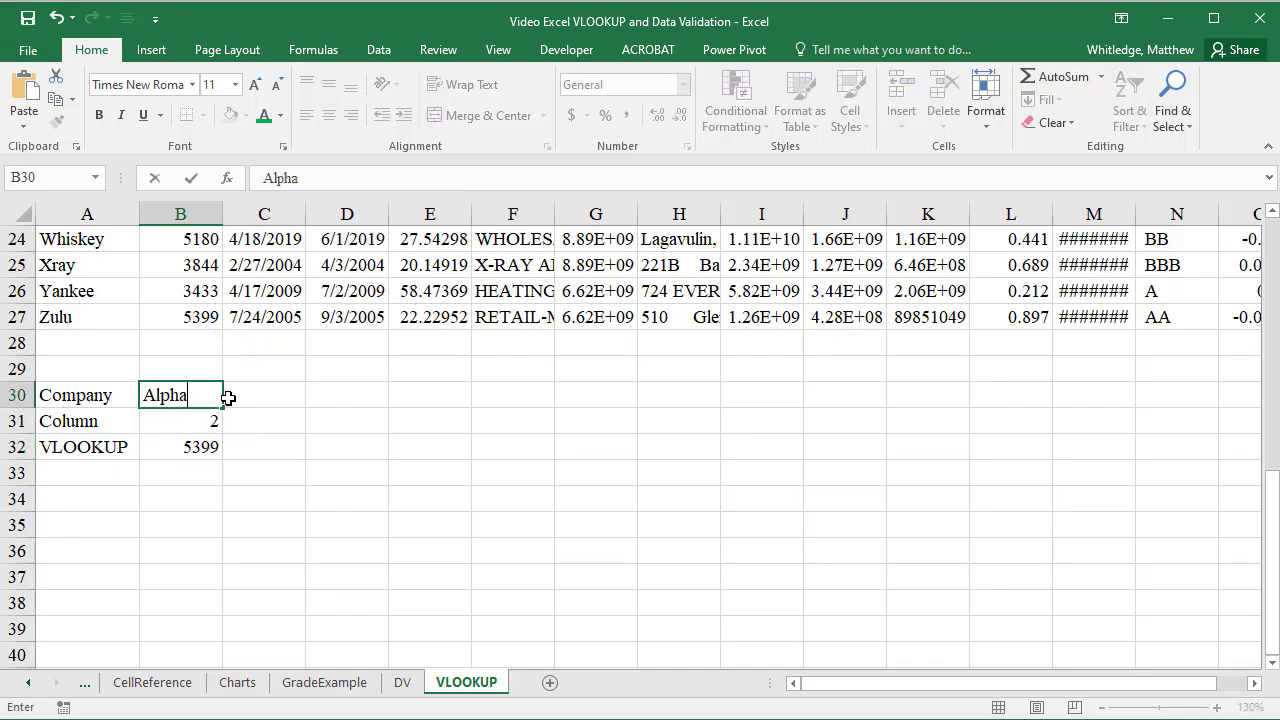
{"action": "key", "text": "Return"}
{"action": "key", "text": "Up"}
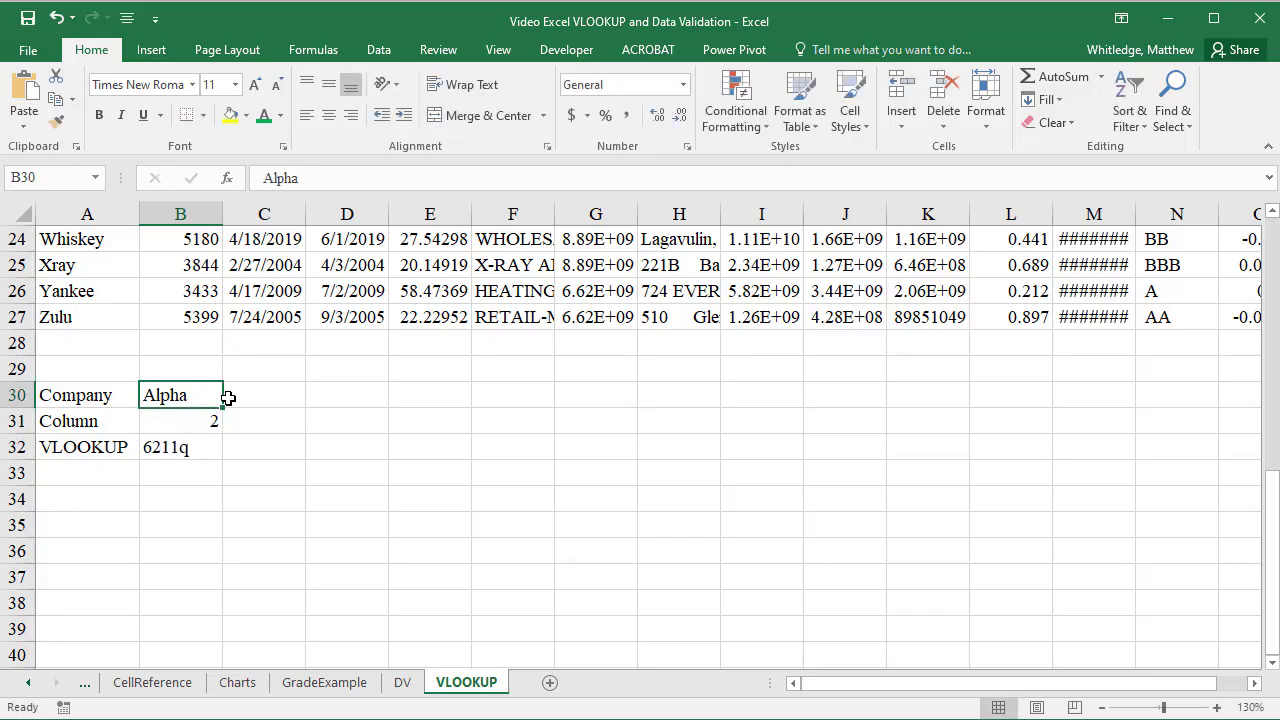
Check Alpha's SIC code in B2 of the data table against the lookup result
{"action": "key", "text": "ctrl+Up"}
{"action": "key", "text": "ctrl+Up"}
{"action": "key", "text": "Down"}
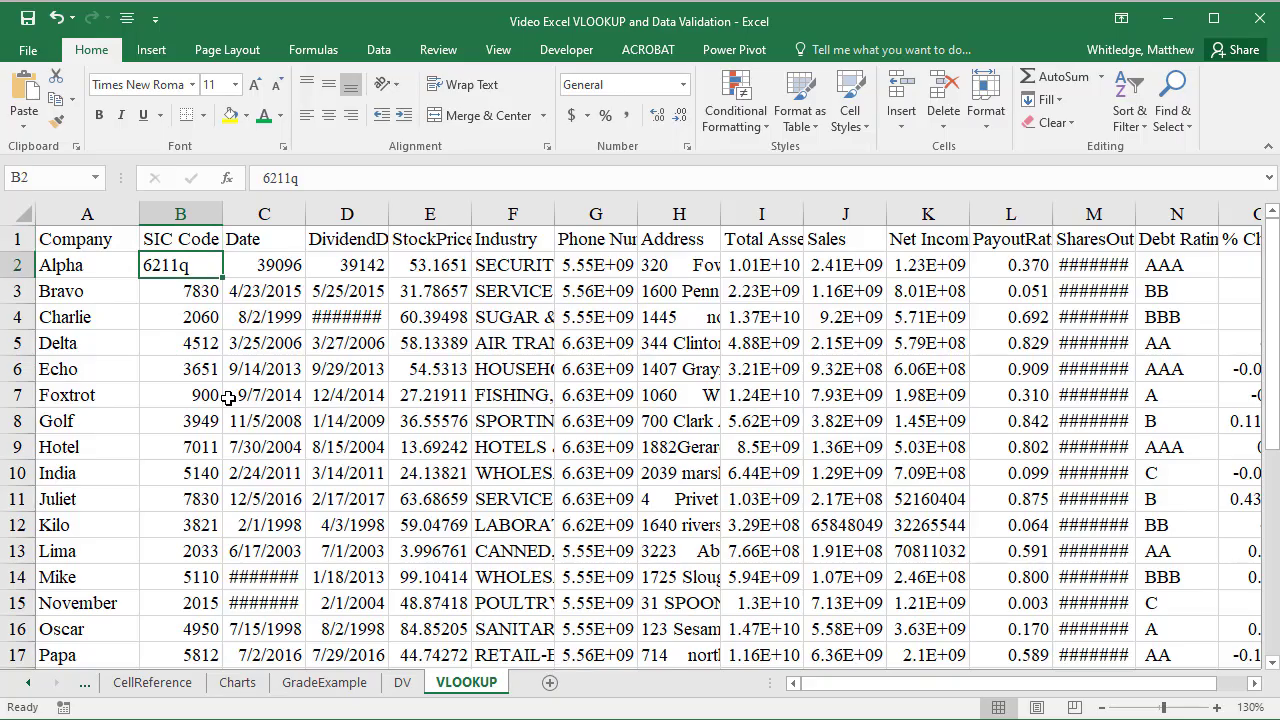
Set the lookup's column number in B31 to 5
{"action": "key", "text": "ctrl+Down"}
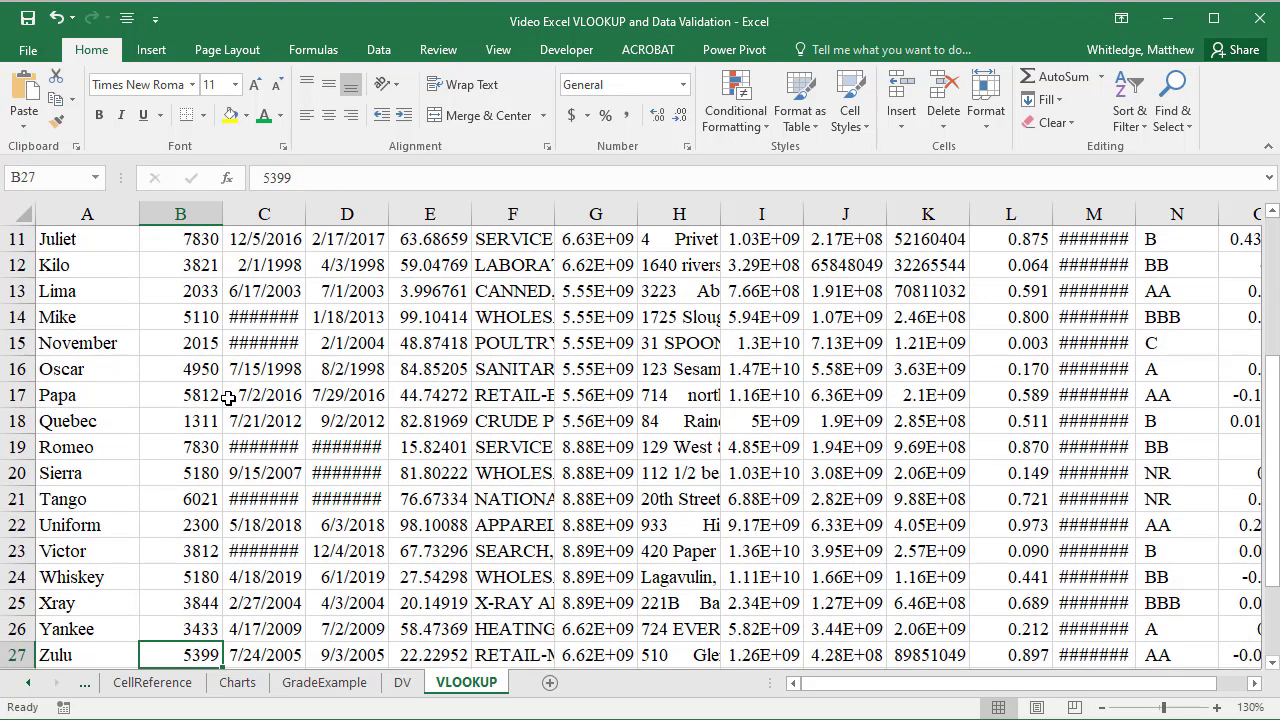
{"action": "key", "text": "ctrl+Down"}
{"action": "key", "text": "Down"}
{"action": "key", "text": "Down"}
{"action": "key", "text": "Down"}
{"action": "key", "text": "Down"}
{"action": "key", "text": "Down"}
{"action": "key", "text": "Down"}
{"action": "key", "text": "Down"}
{"action": "key", "text": "Down"}
{"action": "key", "text": "Down"}
{"action": "key", "text": "Down"}
{"action": "key", "text": "Down"}
{"action": "key", "text": "Down"}
{"action": "key", "text": "Down"}
{"action": "key", "text": "Down"}
{"action": "key", "text": "Down"}
{"action": "key", "text": "Down"}
{"action": "key", "text": "Down"}
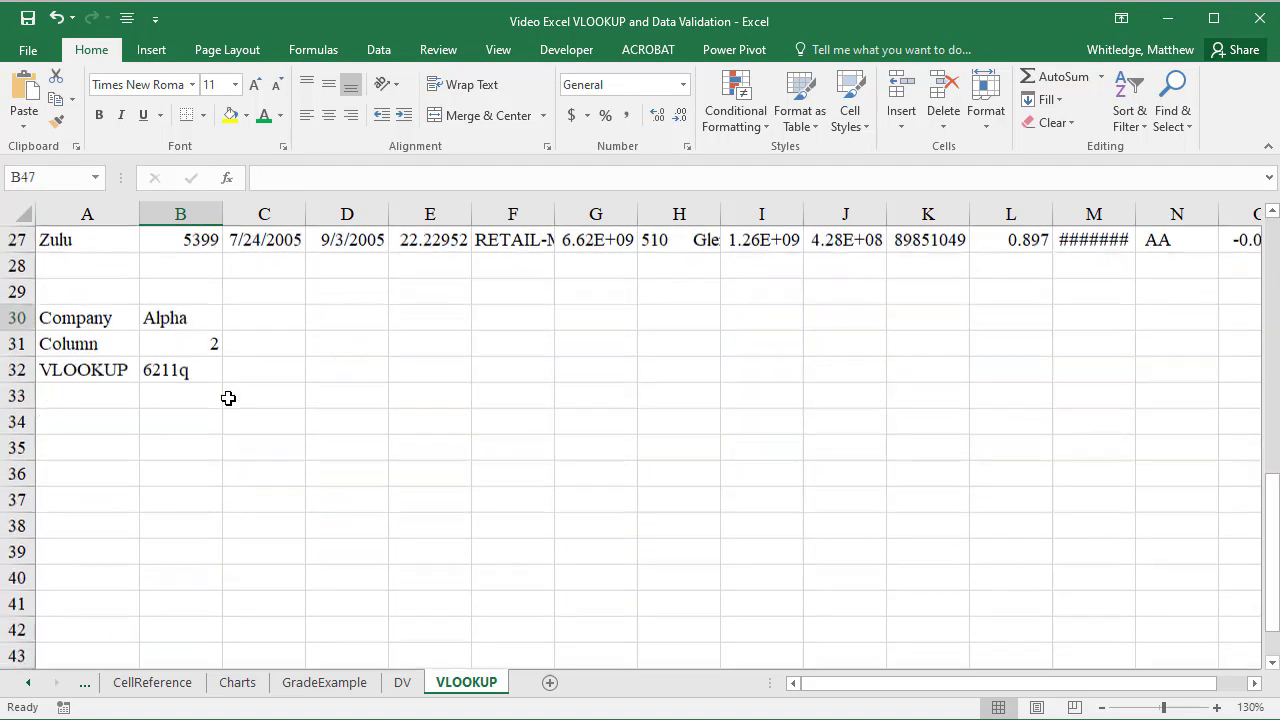
{"action": "key", "text": "Up"}
{"action": "key", "text": "ctrl+Up"}
{"action": "key", "text": "Up"}
{"action": "key", "text": "Up"}
{"action": "key", "text": "Up"}
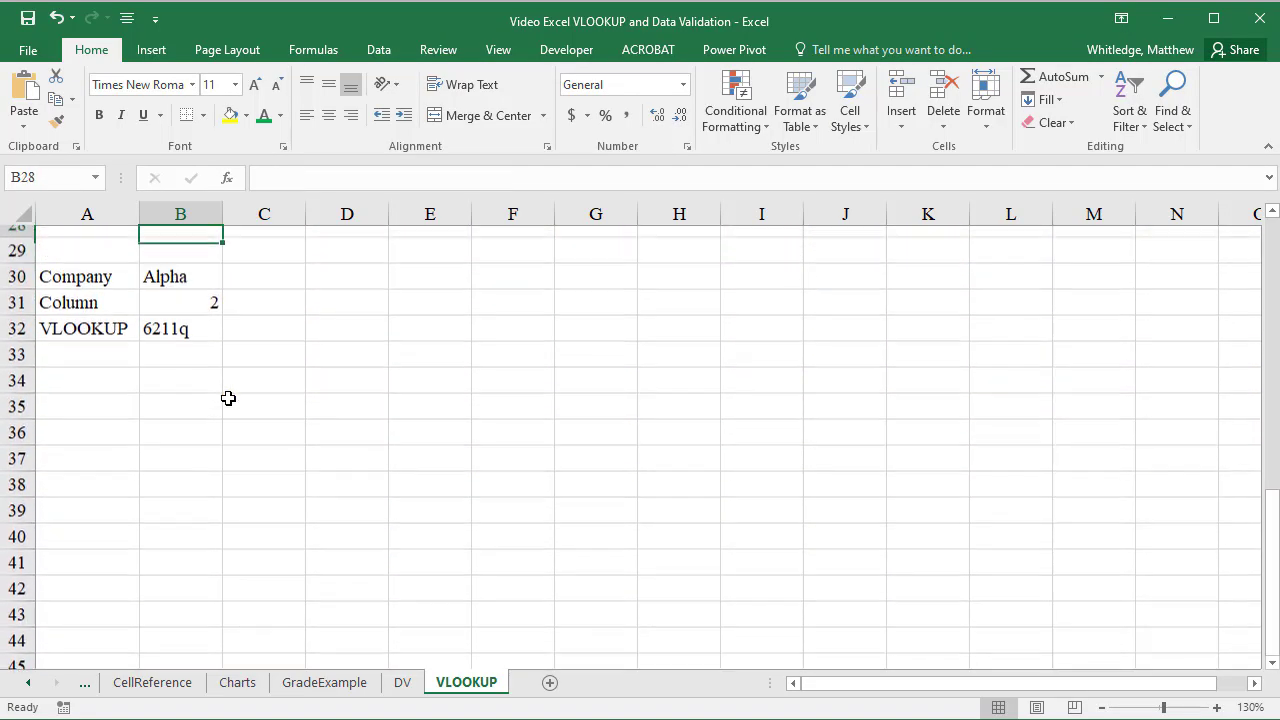
{"action": "key", "text": "Left"}
{"action": "key", "text": "Down"}
{"action": "key", "text": "Down"}
{"action": "key", "text": "Right"}
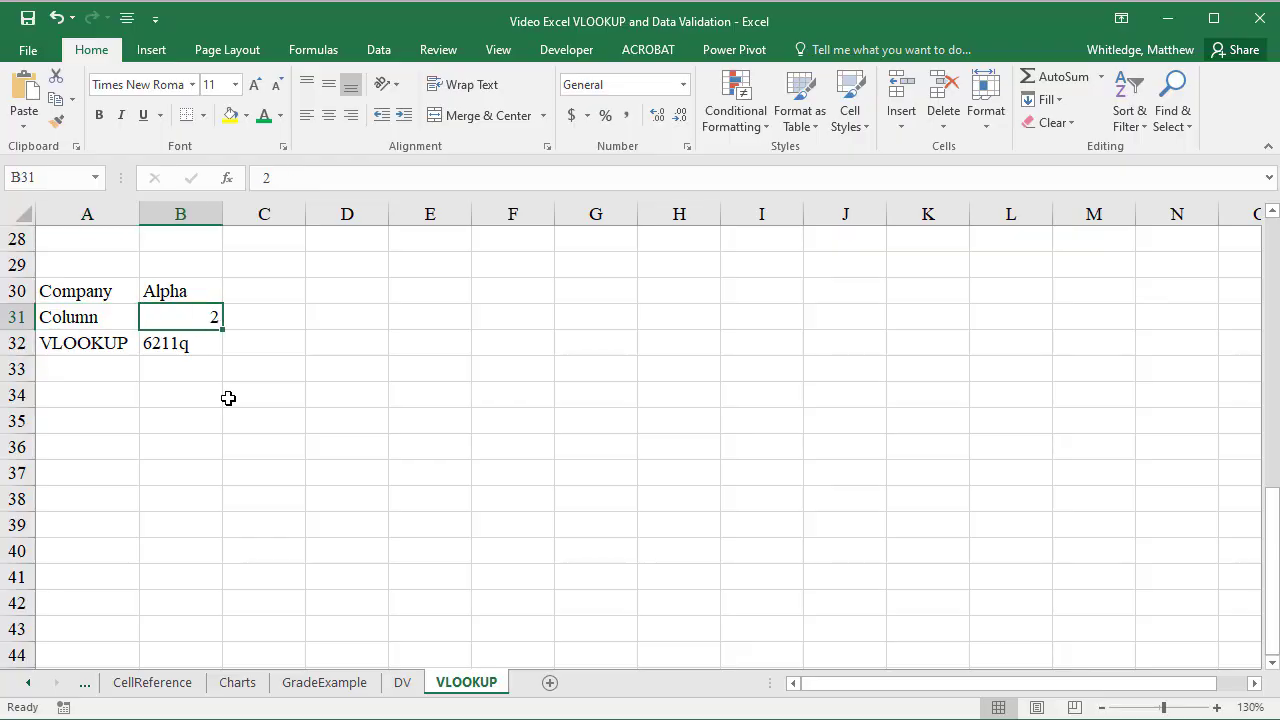
{"action": "type", "text": "5"}
{"action": "key", "text": "Return"}
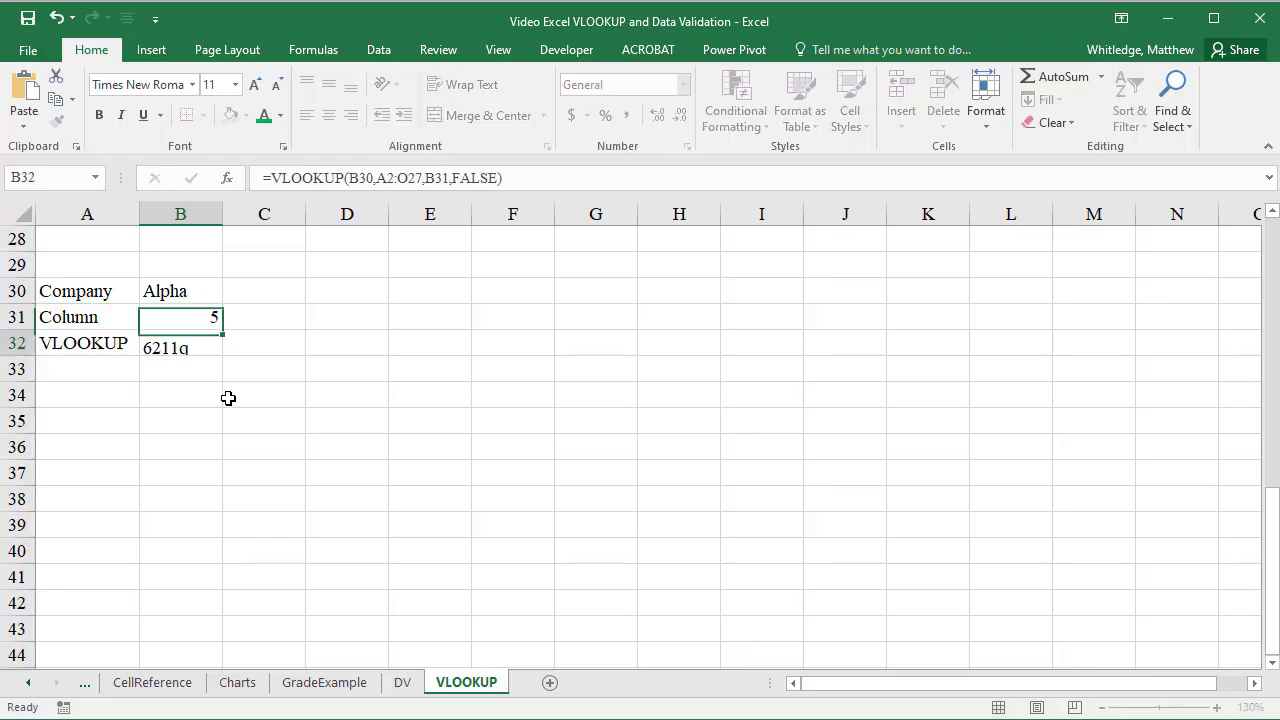
Count across Alpha's row to the fifth column, E2, and compare its stock price with the lookup result
{"action": "key", "text": "Up"}
{"action": "key", "text": "Up"}
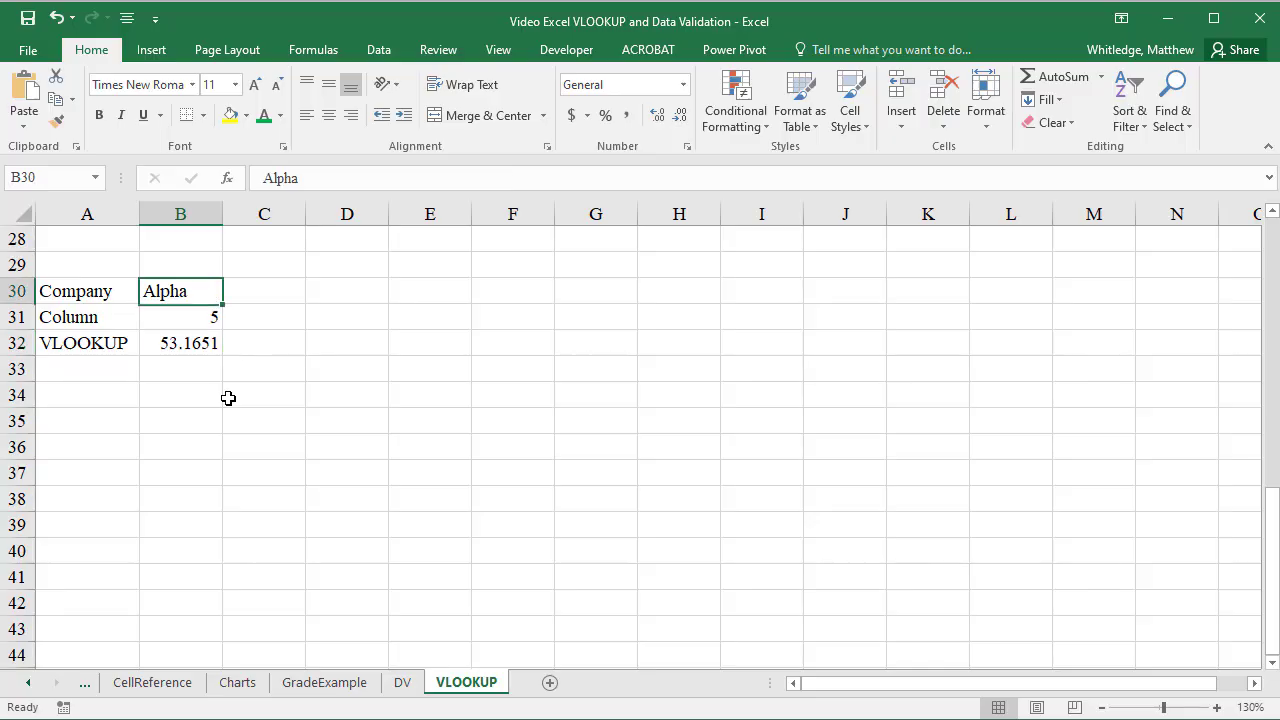
{"action": "key", "text": "ctrl+Up"}
{"action": "key", "text": "ctrl+Up"}
{"action": "key", "text": "Down"}
{"action": "key", "text": "Left"}
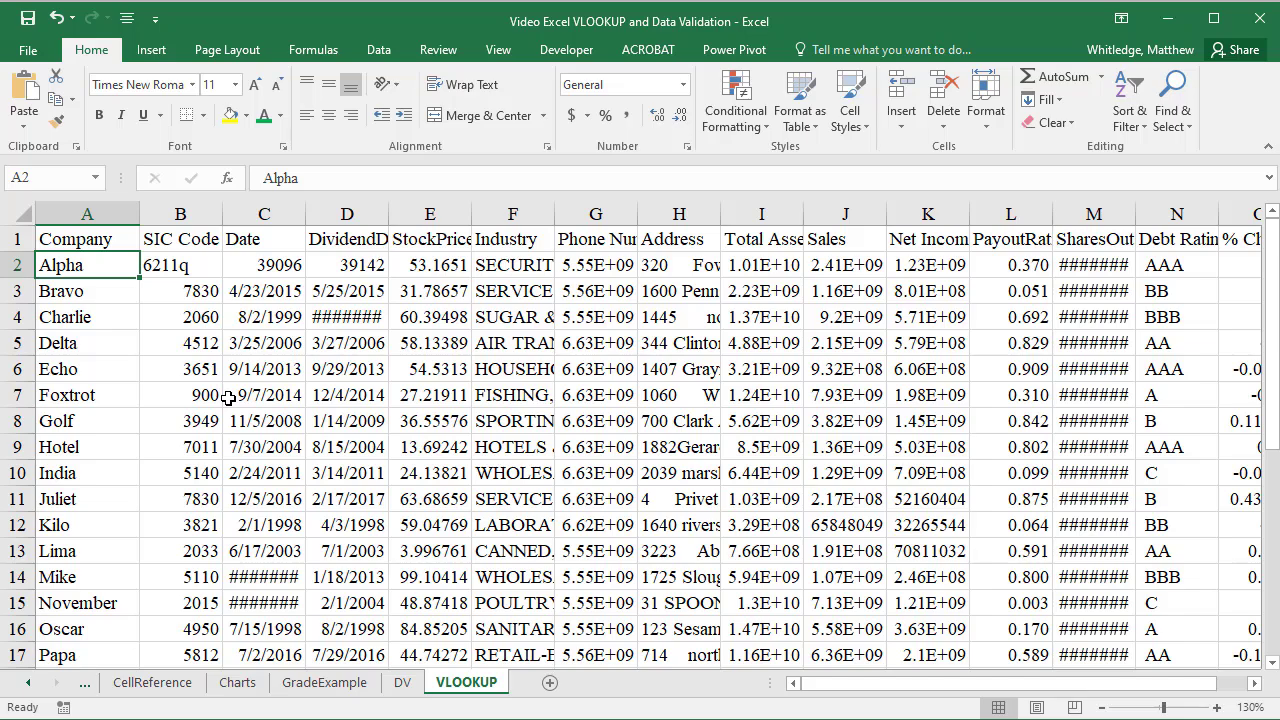
{"action": "key", "text": "Right"}
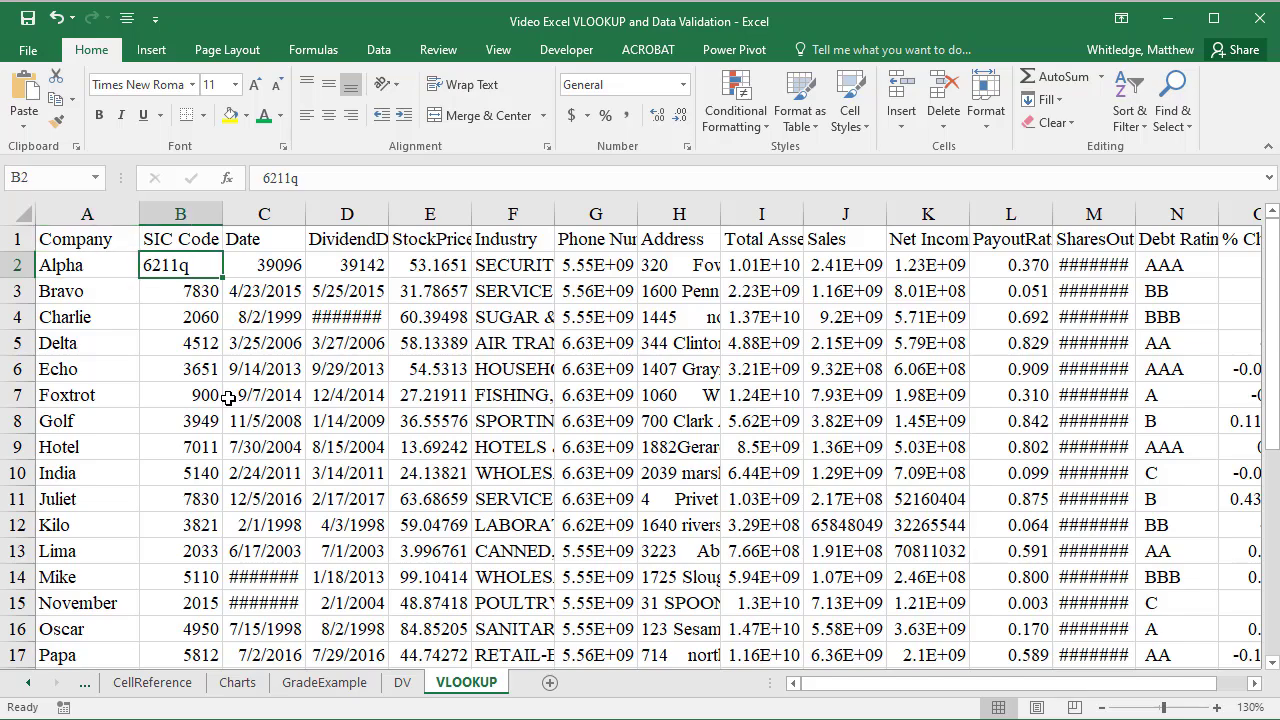
{"action": "key", "text": "Right"}
{"action": "key", "text": "Right"}
{"action": "key", "text": "Right"}
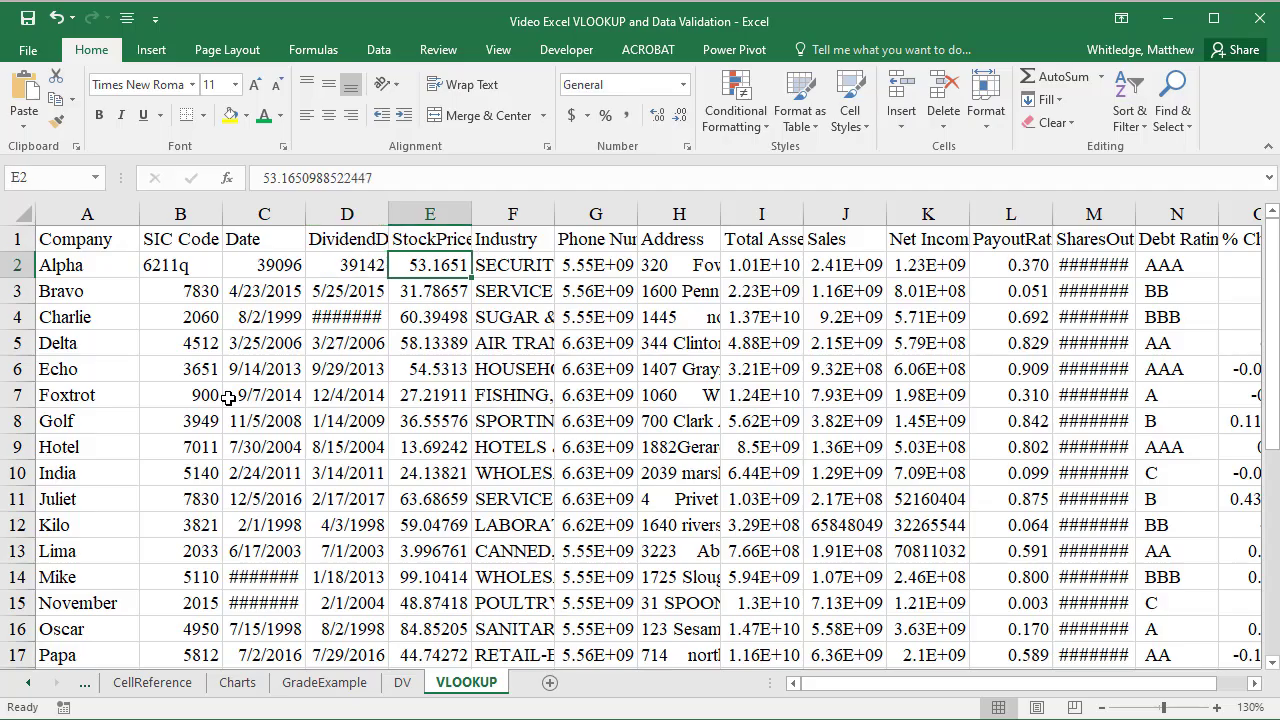
Change the company in B30 to Zulu, keeping the fifth column as the lookup column
{"action": "key", "text": "Left"}
{"action": "key", "text": "Left"}
{"action": "key", "text": "Left"}
{"action": "key", "text": "Left"}
{"action": "key", "text": "ctrl+Down"}
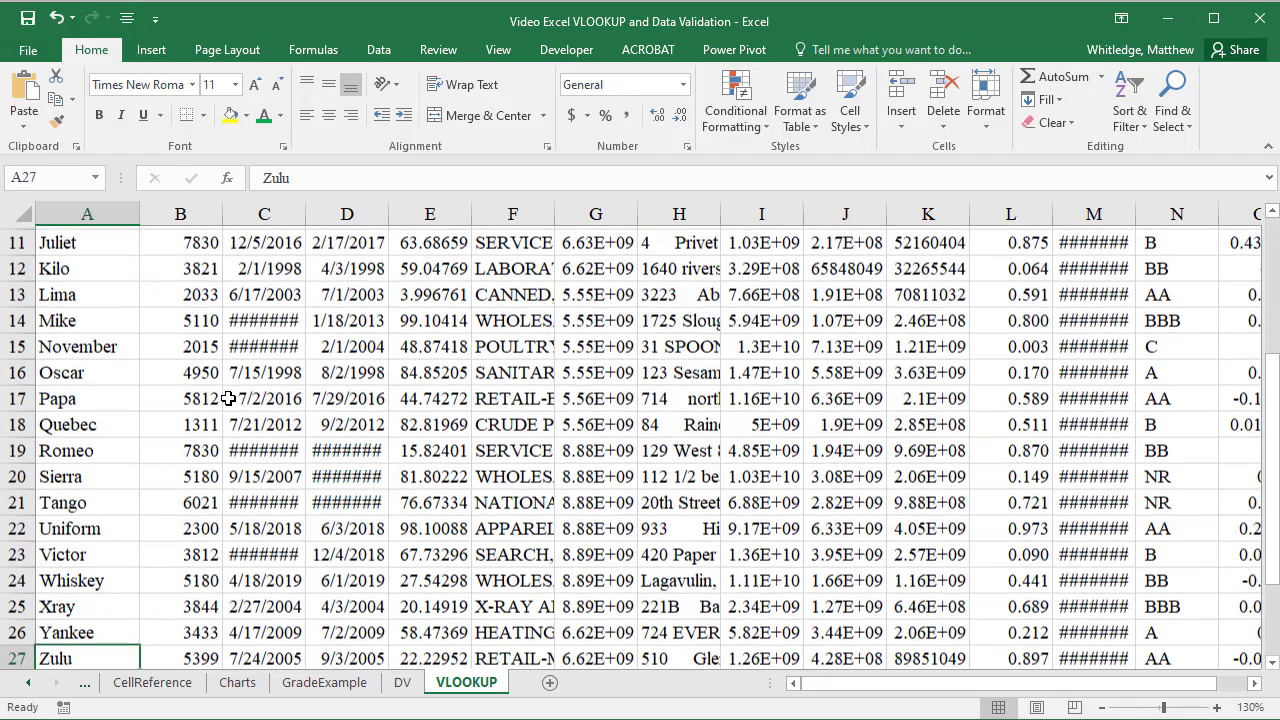
{"action": "key", "text": "Down"}
{"action": "key", "text": "Down"}
{"action": "key", "text": "Down"}
{"action": "key", "text": "Down"}
{"action": "key", "text": "Down"}
{"action": "key", "text": "Down"}
{"action": "key", "text": "Down"}
{"action": "key", "text": "Down"}
{"action": "key", "text": "Down"}
{"action": "key", "text": "Down"}
{"action": "key", "text": "Down"}
{"action": "key", "text": "Down"}
{"action": "key", "text": "Down"}
{"action": "key", "text": "Down"}
{"action": "key", "text": "Down"}
{"action": "key", "text": "Down"}
{"action": "key", "text": "Down"}
{"action": "key", "text": "Down"}
{"action": "key", "text": "Down"}
{"action": "key", "text": "Down"}
{"action": "key", "text": "Up"}
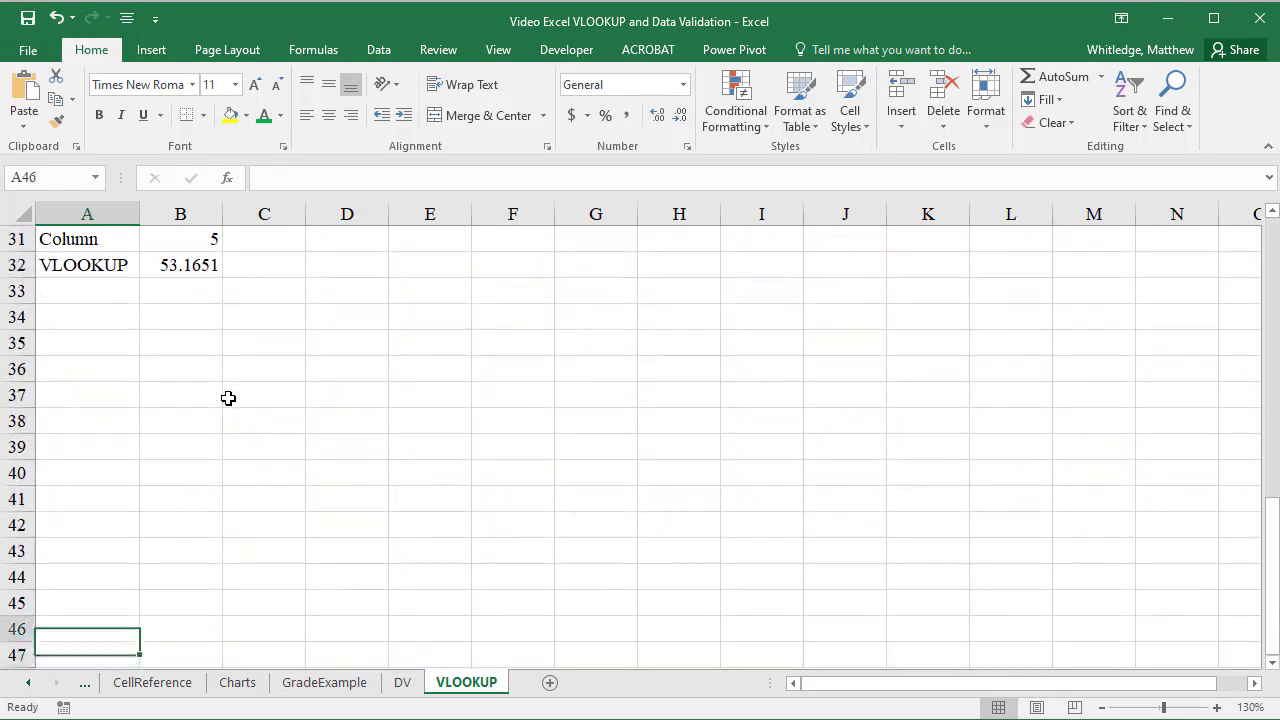
{"action": "key", "text": "Up"}
{"action": "key", "text": "Up"}
{"action": "key", "text": "Up"}
{"action": "key", "text": "Up"}
{"action": "key", "text": "Up"}
{"action": "key", "text": "Up"}
{"action": "key", "text": "Up"}
{"action": "key", "text": "Up"}
{"action": "key", "text": "Up"}
{"action": "key", "text": "Up"}
{"action": "key", "text": "Up"}
{"action": "key", "text": "Up"}
{"action": "key", "text": "Up"}
{"action": "key", "text": "Up"}
{"action": "key", "text": "Up"}
{"action": "key", "text": "Up"}
{"action": "key", "text": "Up"}
{"action": "key", "text": "Up"}
{"action": "key", "text": "Up"}
{"action": "key", "text": "Up"}
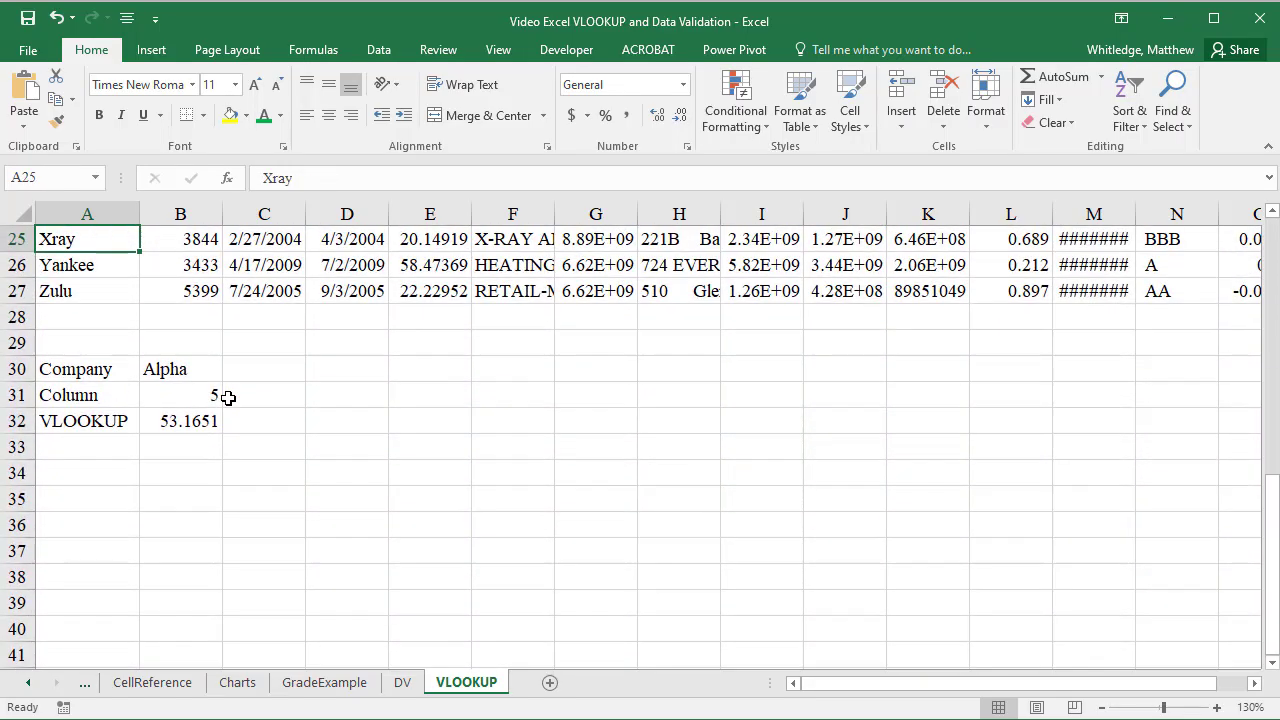
{"action": "key", "text": "Up"}
{"action": "key", "text": "Down"}
{"action": "key", "text": "Down"}
{"action": "key", "text": "Down"}
{"action": "key", "text": "Down"}
{"action": "key", "text": "Down"}
{"action": "key", "text": "Down"}
{"action": "key", "text": "Right"}
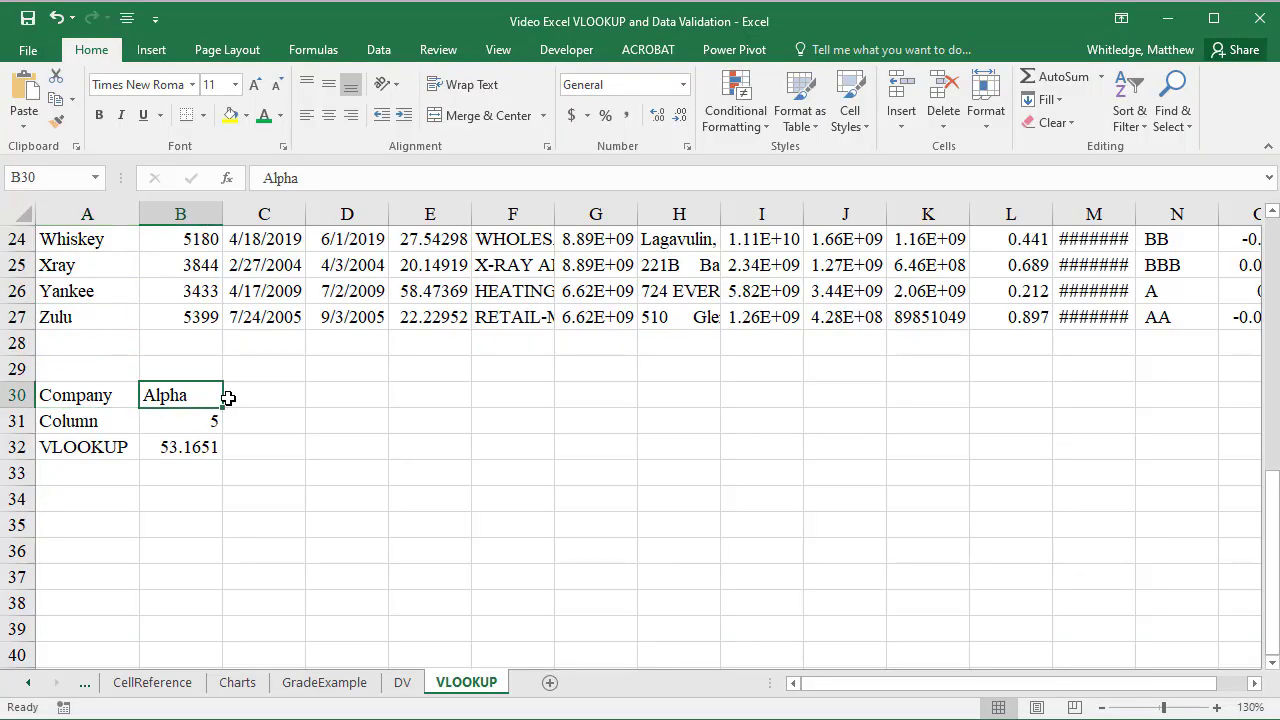
{"action": "type", "text": "Zulu"}
{"action": "key", "text": "Return"}
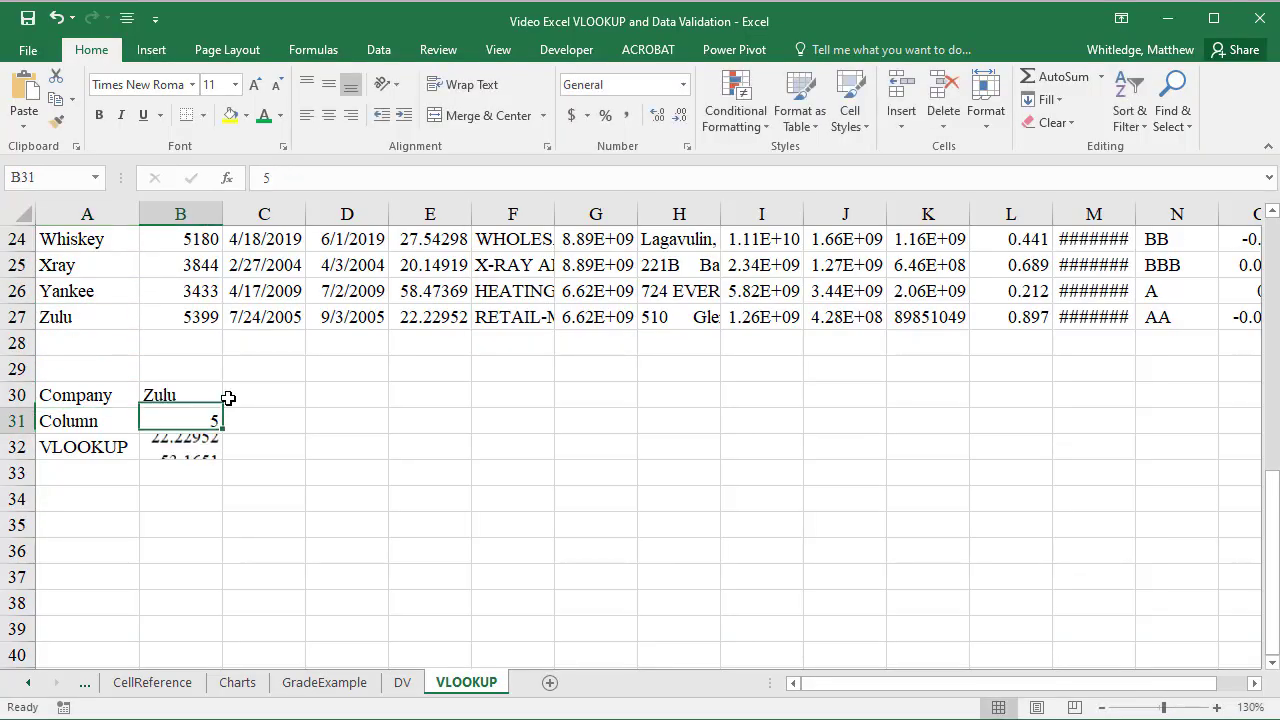
Compare Zulu's stock price in E27 with the VLOOKUP result in B32
{"action": "key", "text": "Up"}
{"action": "key", "text": "Up"}
{"action": "key", "text": "Up"}
{"action": "key", "text": "Up"}
{"action": "key", "text": "Right"}
{"action": "key", "text": "Right"}
{"action": "key", "text": "Right"}
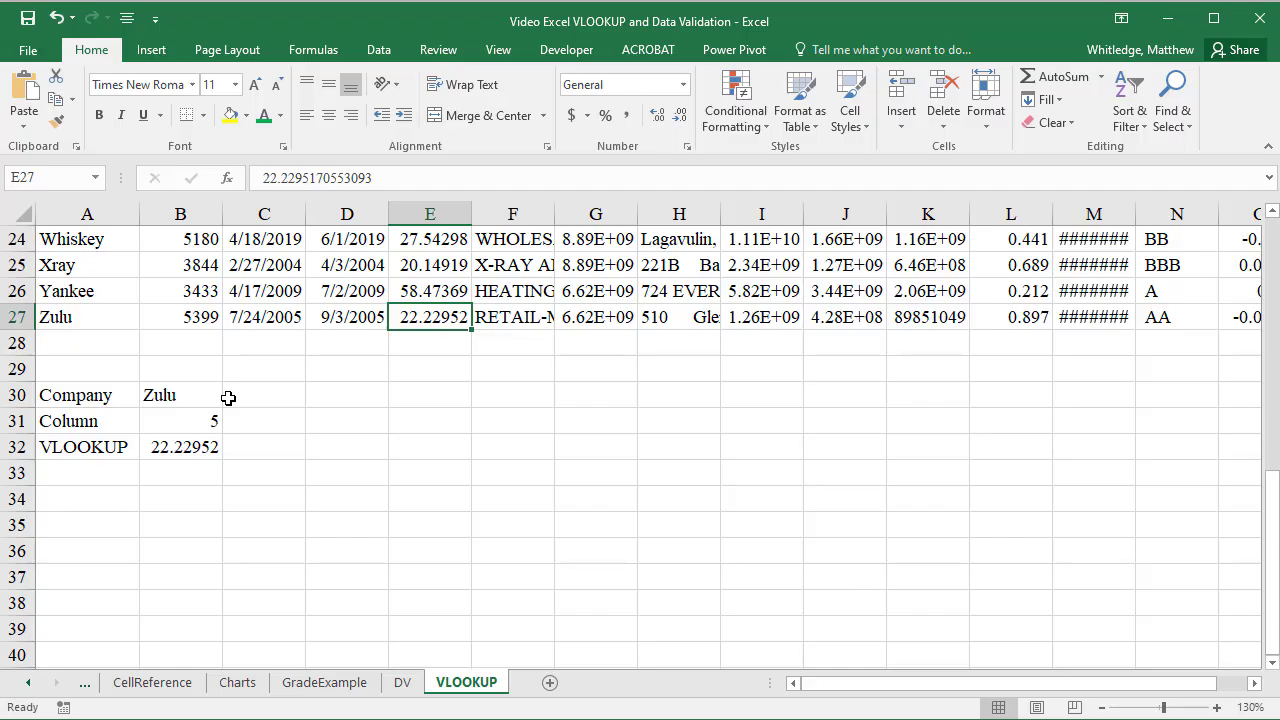
Open the data validation criteria for the company cell B30
{"action": "key", "text": "Down"}
{"action": "key", "text": "Down"}
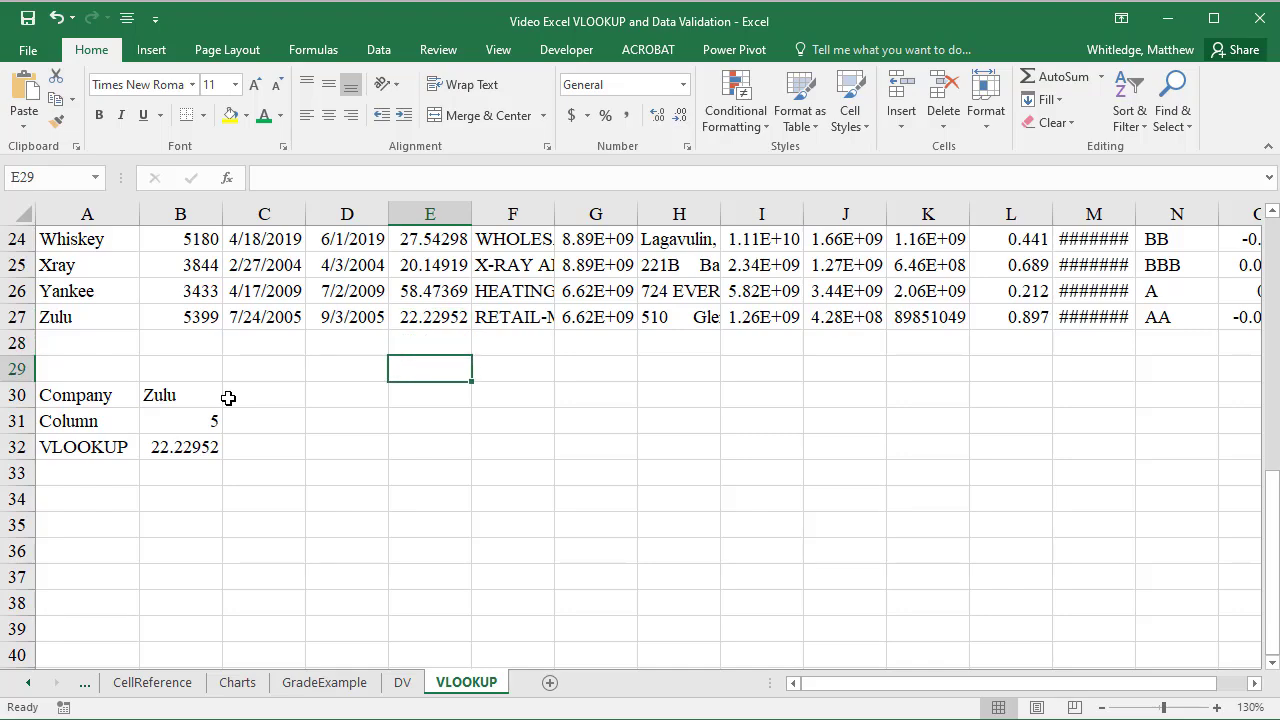
{"action": "key", "text": "Left"}
{"action": "key", "text": "Left"}
{"action": "key", "text": "Left"}
{"action": "key", "text": "Down"}
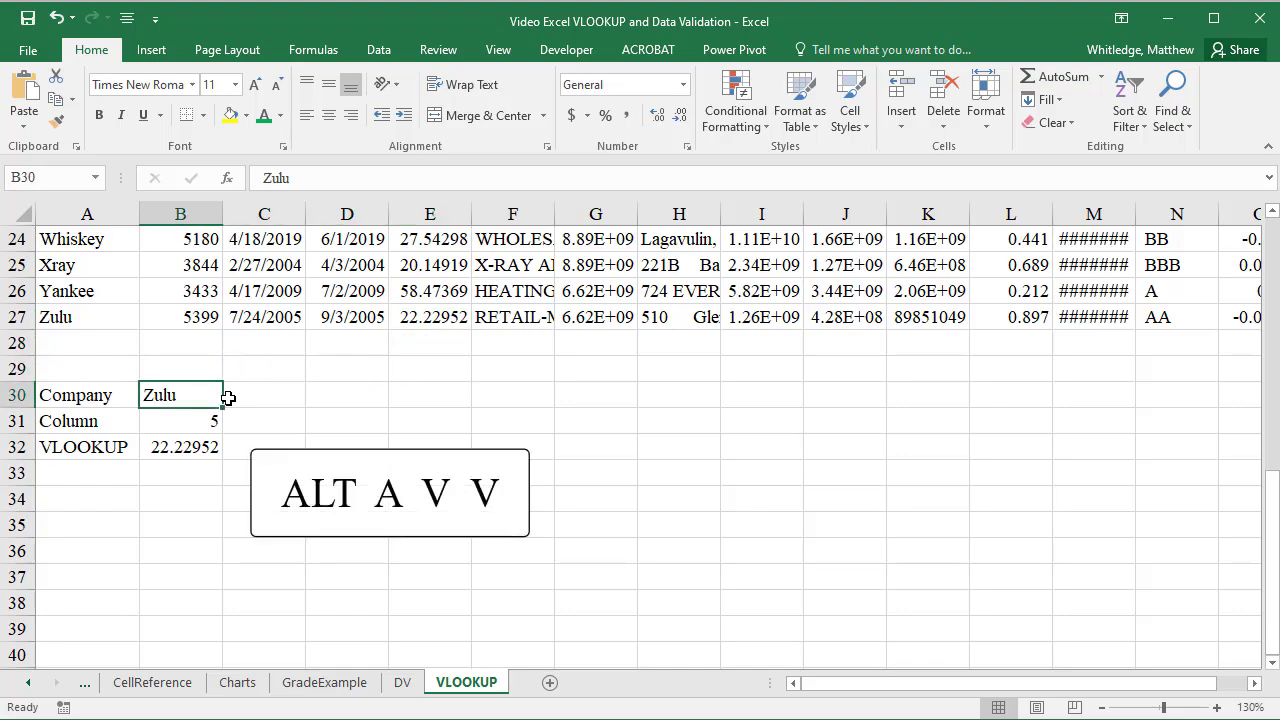
{"action": "key", "text": "alt+a"}
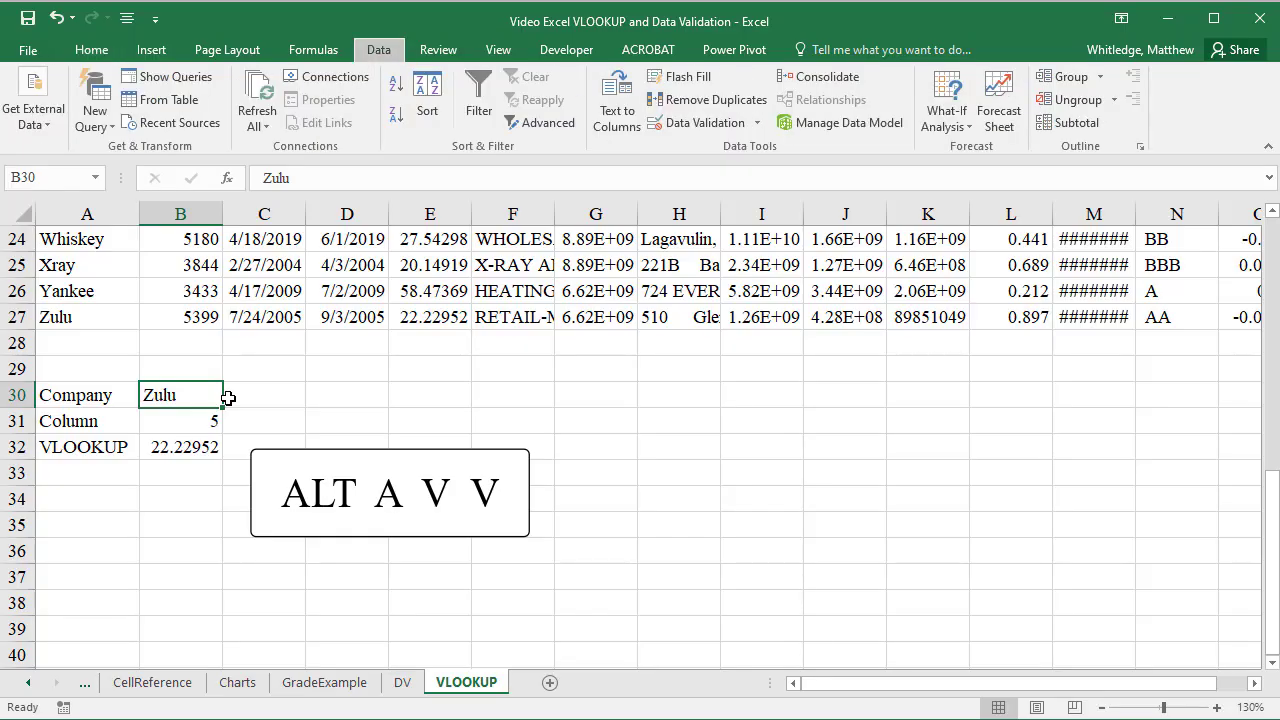
{"action": "key", "text": "v"}
{"action": "key", "text": "v"}
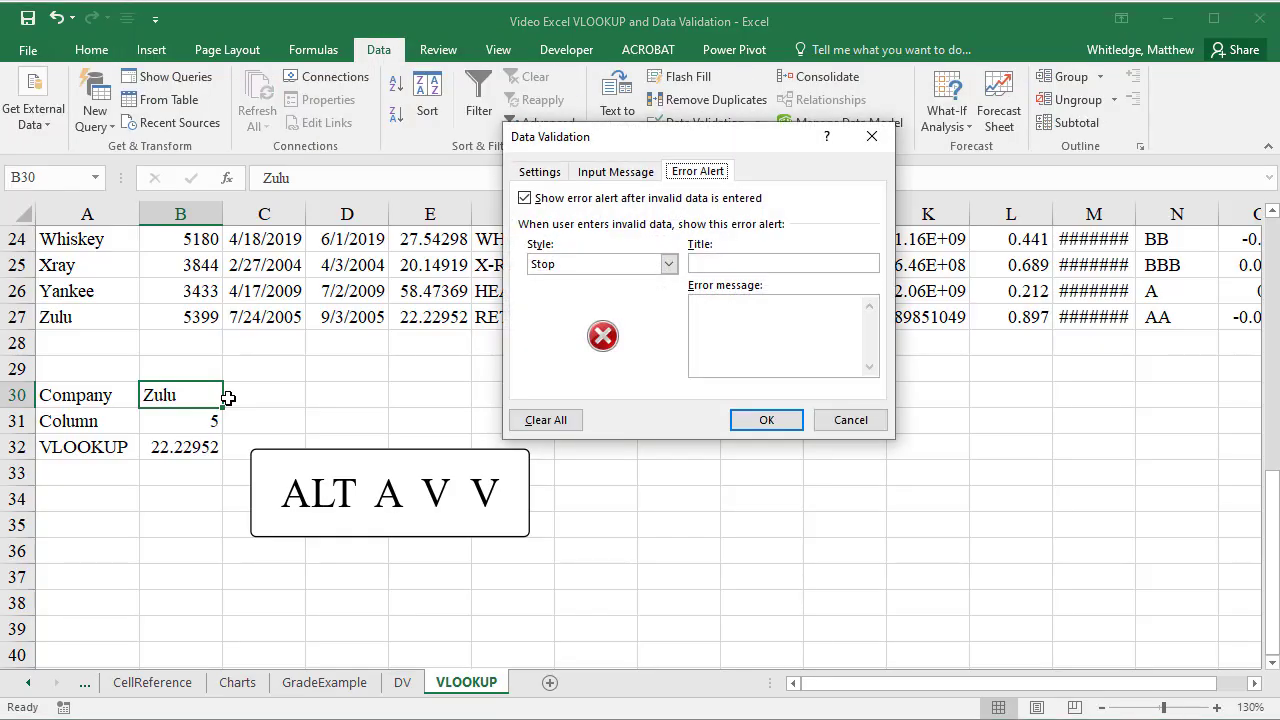
{"action": "key", "text": "Tab"}
{"action": "key", "text": "ctrl+Tab"}
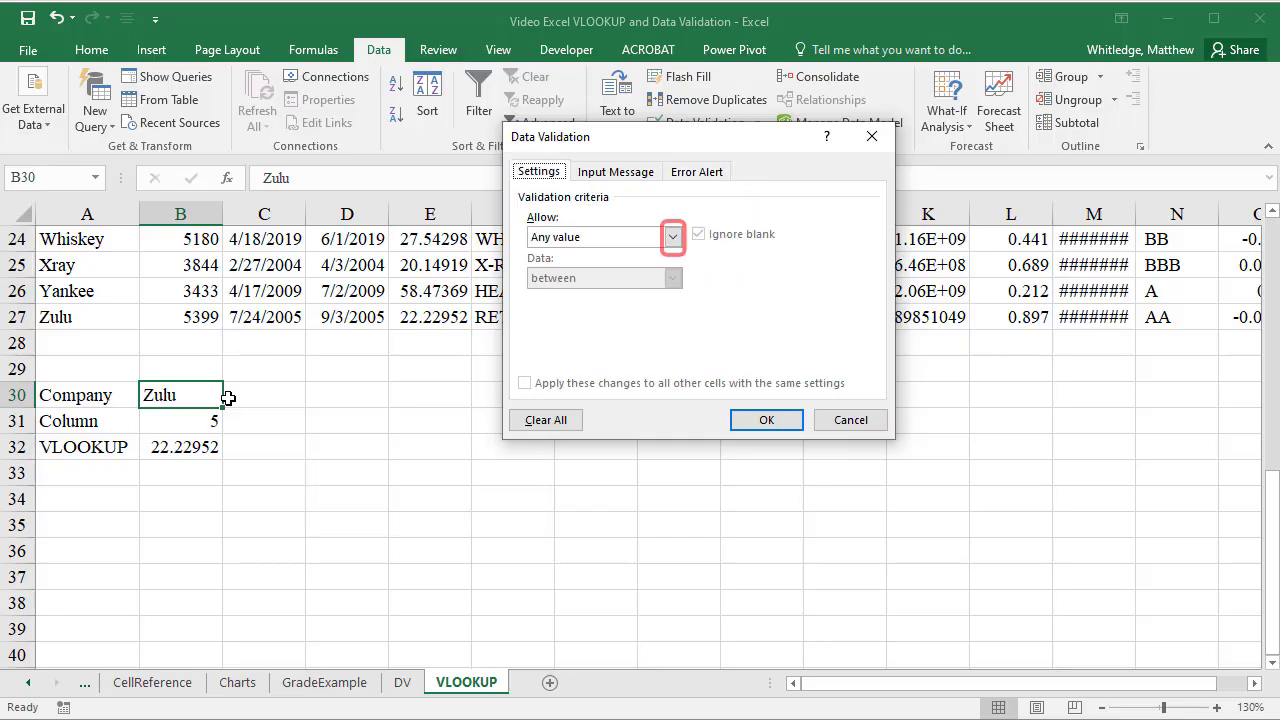
Restrict B30 to a list with the company column A1:A27 as its source, and apply the validation
{"action": "key", "text": "alt+Down"}
{"action": "key", "text": "Down"}
{"action": "key", "text": "Down"}
{"action": "key", "text": "Down"}
{"action": "key", "text": "Return"}
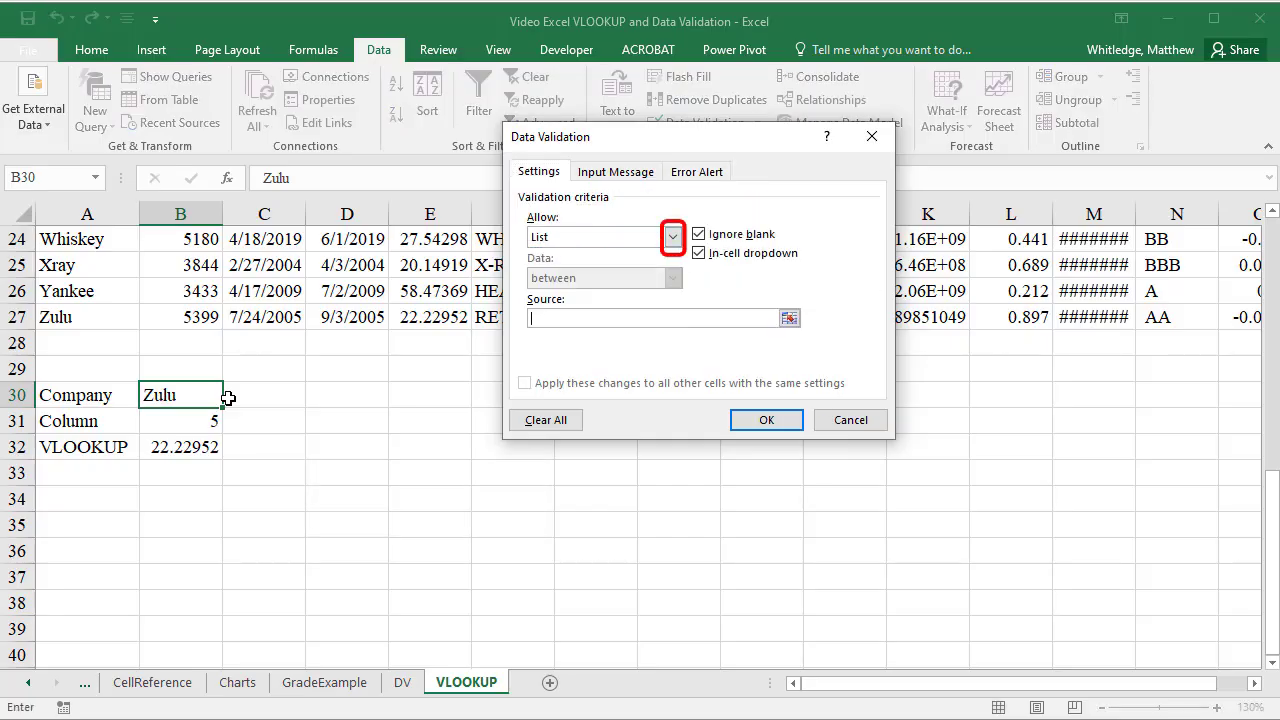
{"action": "left_click", "coordinate": [106, 326]}
{"action": "key", "text": "ctrl+shift+Up"}
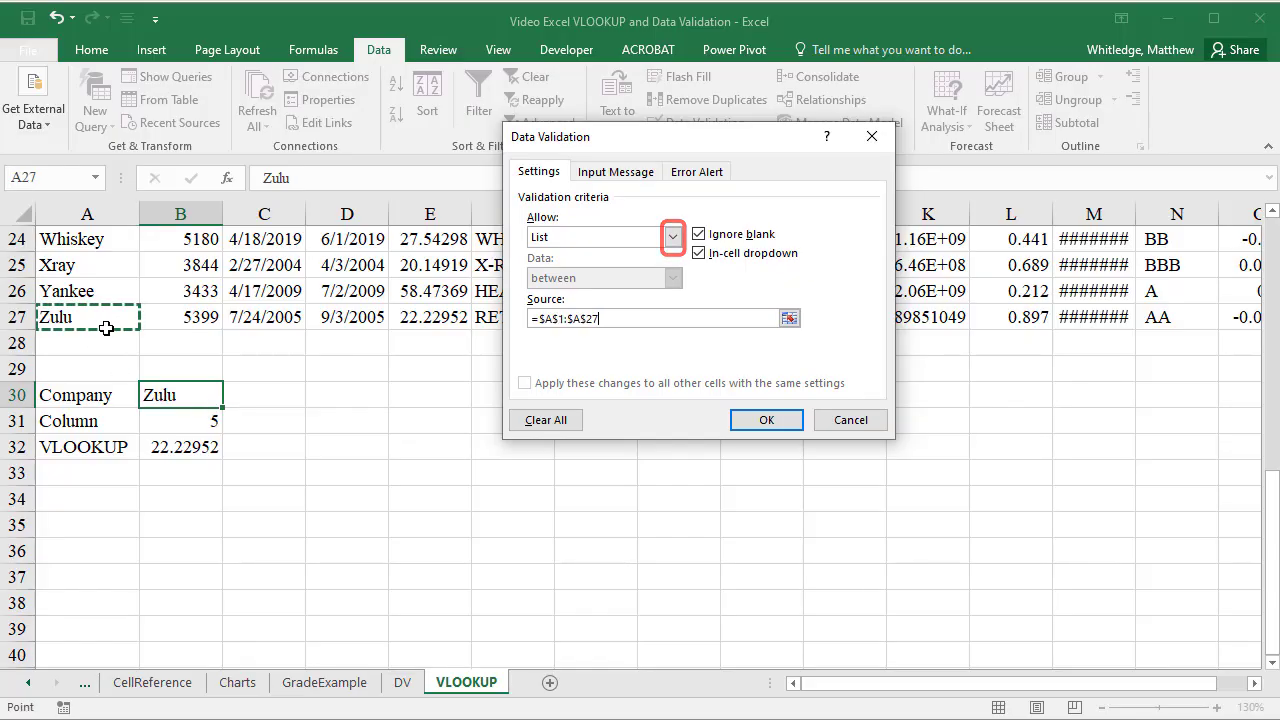
{"action": "key", "text": "Return"}
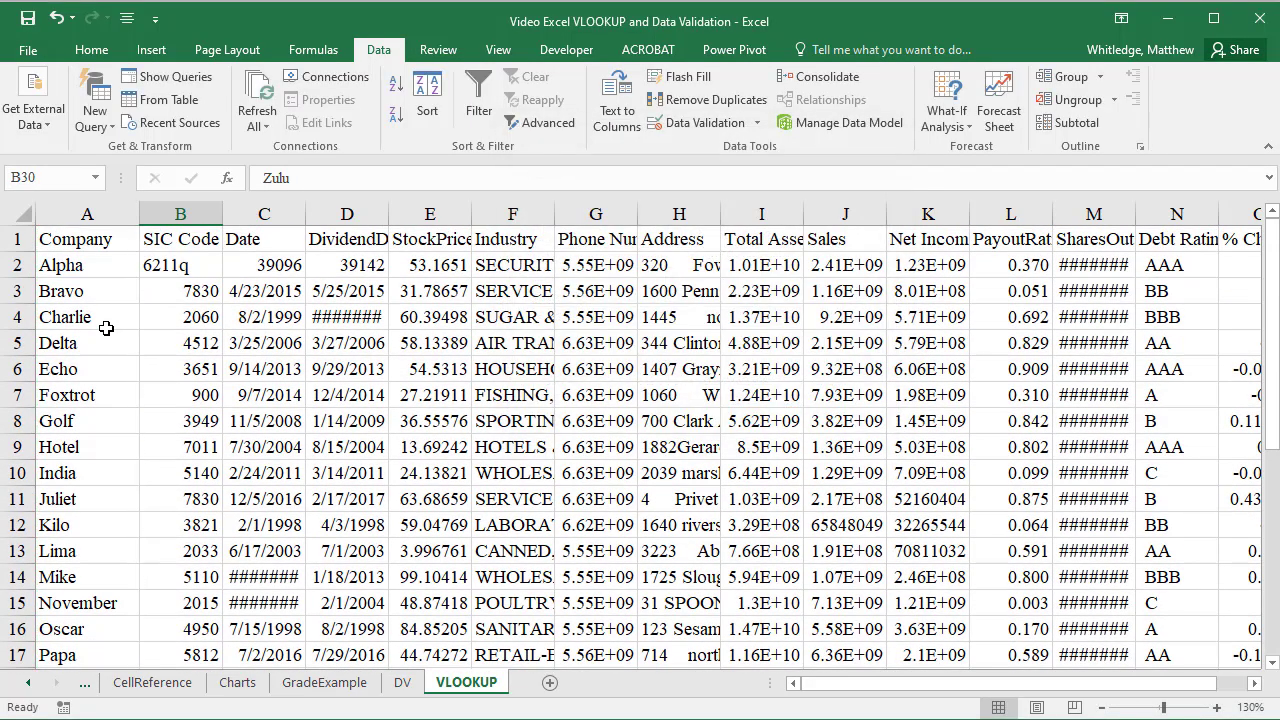
Choose Tango as the company in B30 from its in-cell dropdown list
{"action": "scroll", "coordinate": [106, 328], "scroll_direction": "down", "scroll_amount": 7}
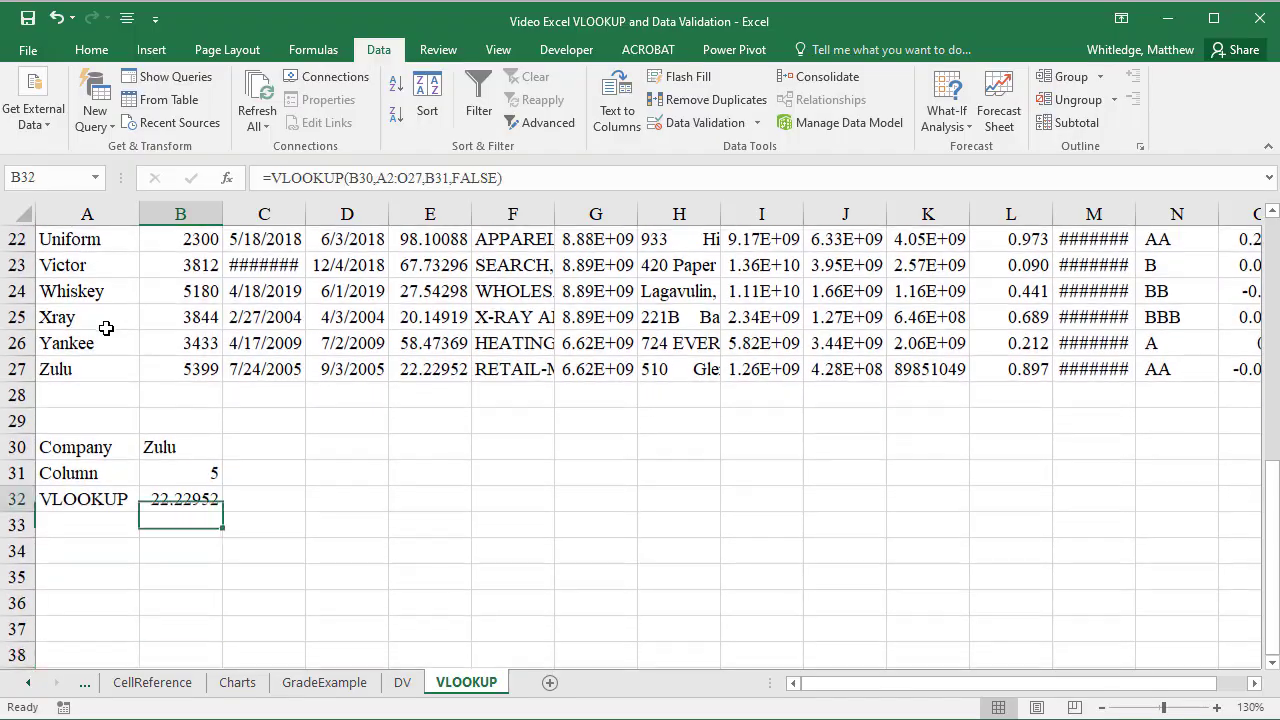
{"action": "key", "text": "alt+Down"}
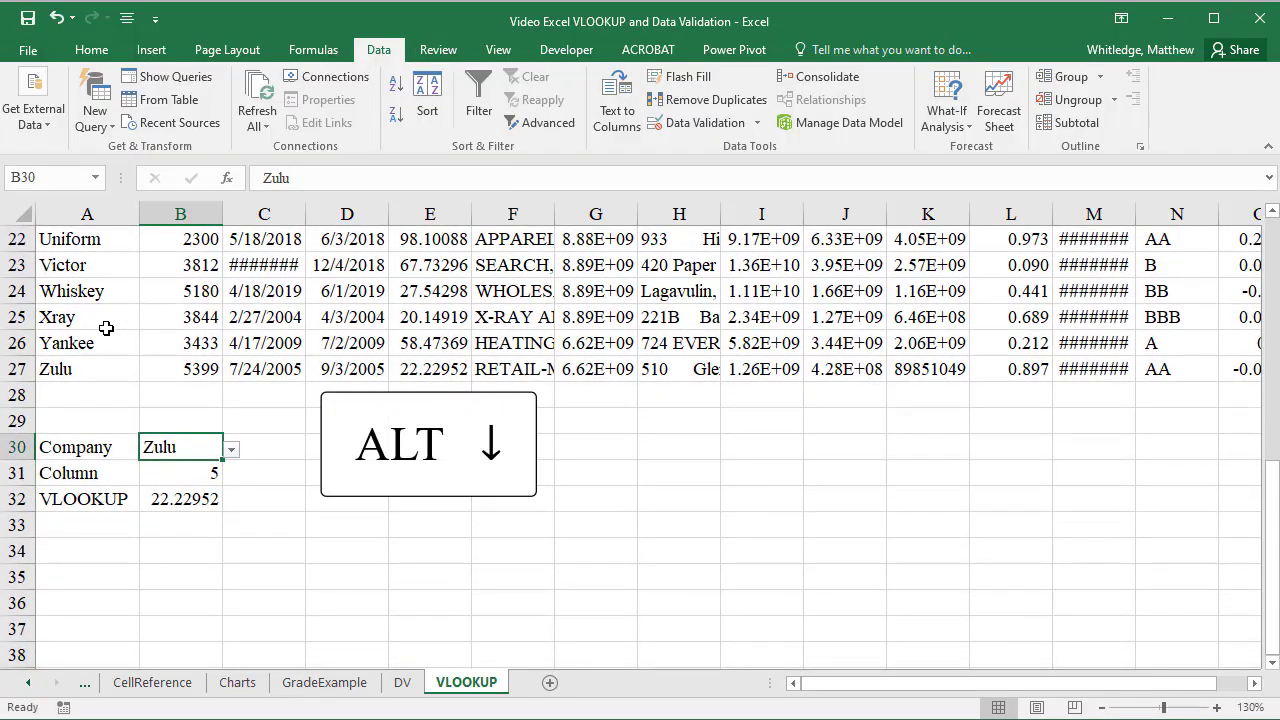
{"action": "key", "text": "alt+Down"}
{"action": "key", "text": "Up"}
{"action": "key", "text": "Up"}
{"action": "key", "text": "Up"}
{"action": "key", "text": "Up"}
{"action": "key", "text": "Up"}
{"action": "key", "text": "Up"}
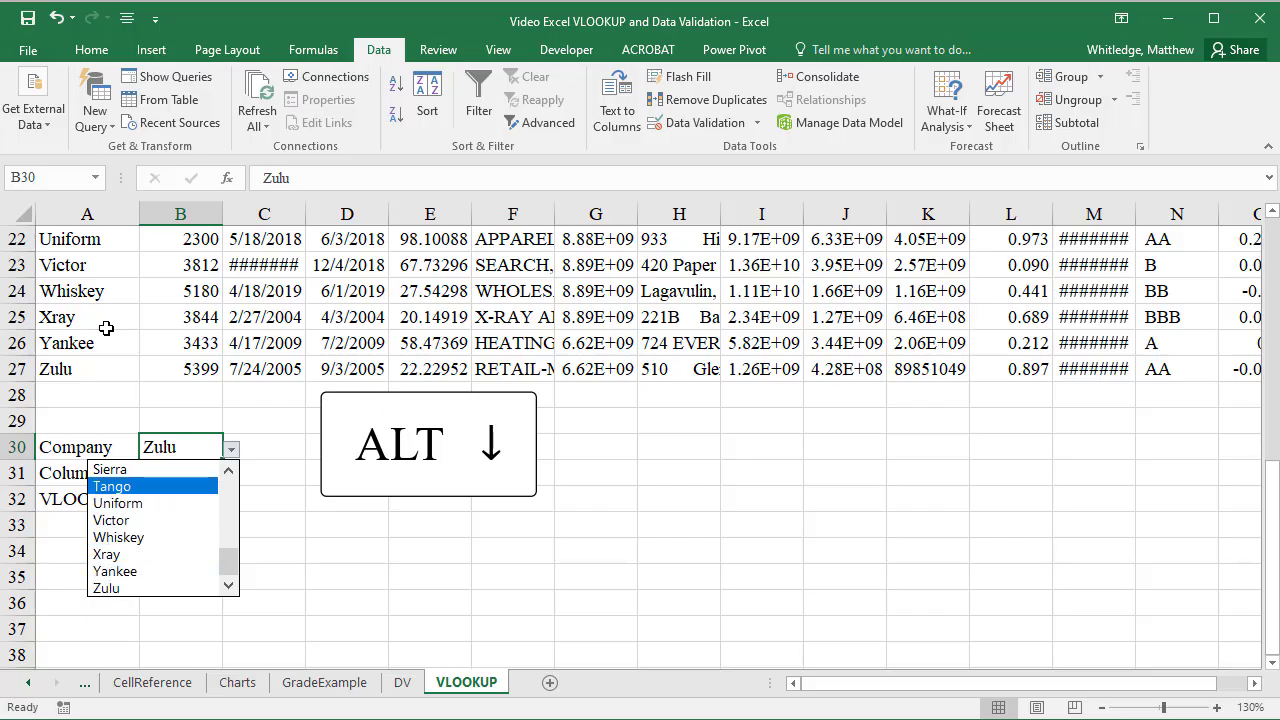
{"action": "key", "text": "Return"}
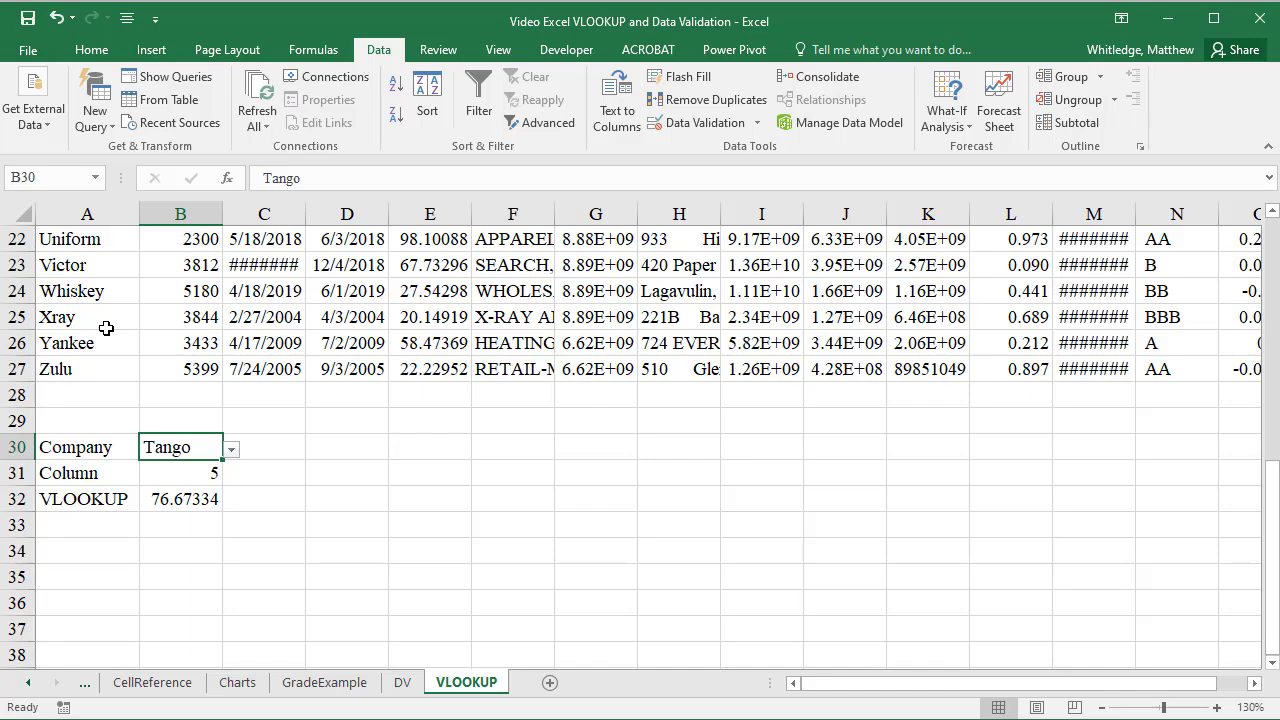
Switch the company in B30 to Victor using its in-cell dropdown list
{"action": "key", "text": "alt+Down"}
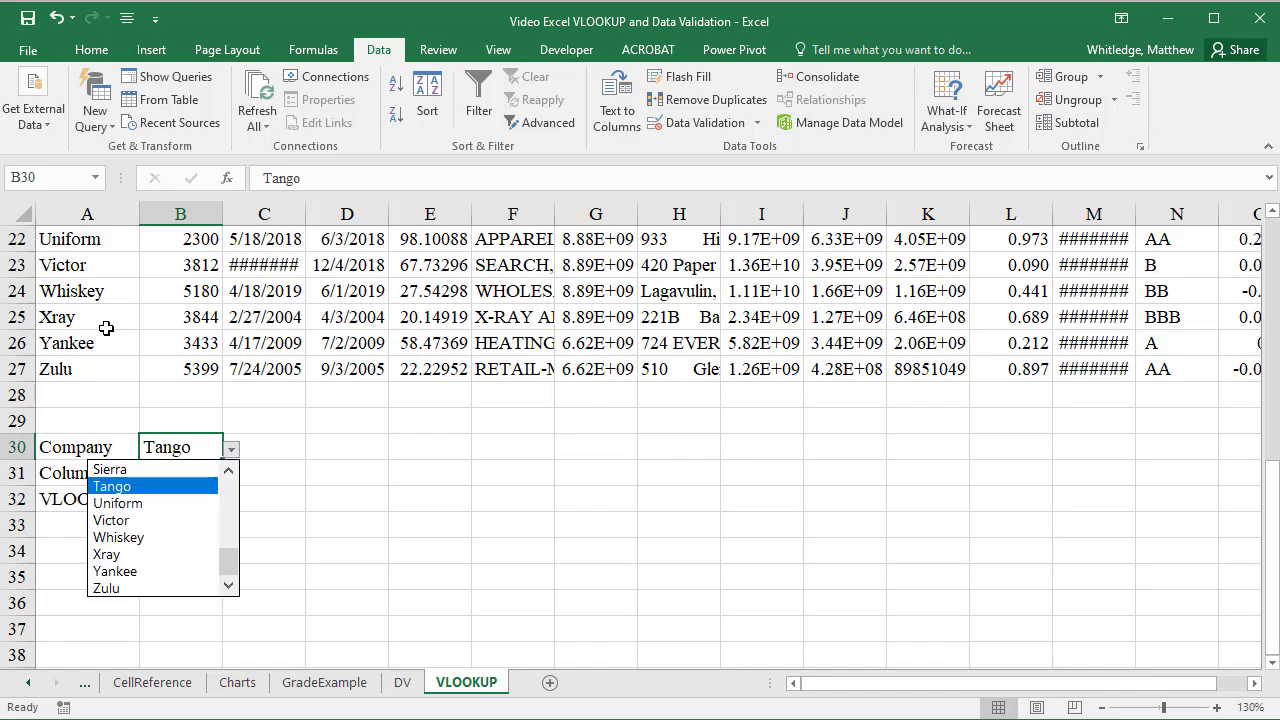
{"action": "key", "text": "Down"}
{"action": "key", "text": "Down"}
{"action": "key", "text": "Return"}
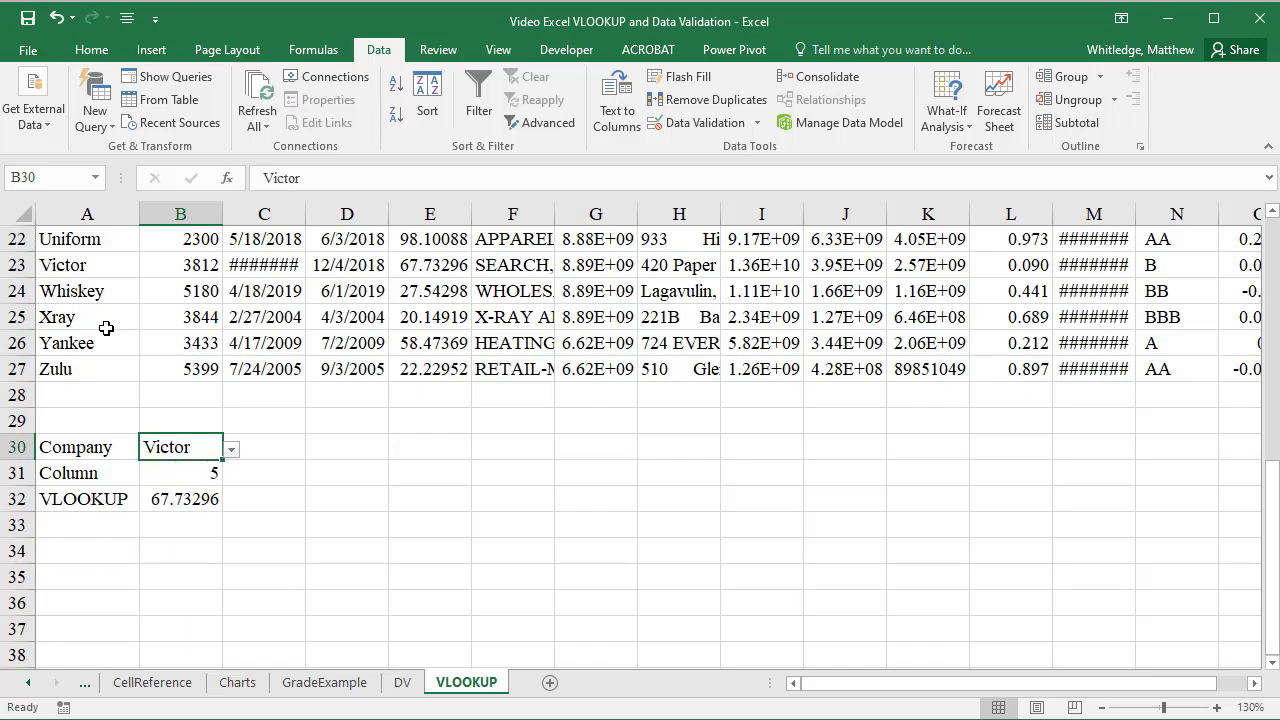